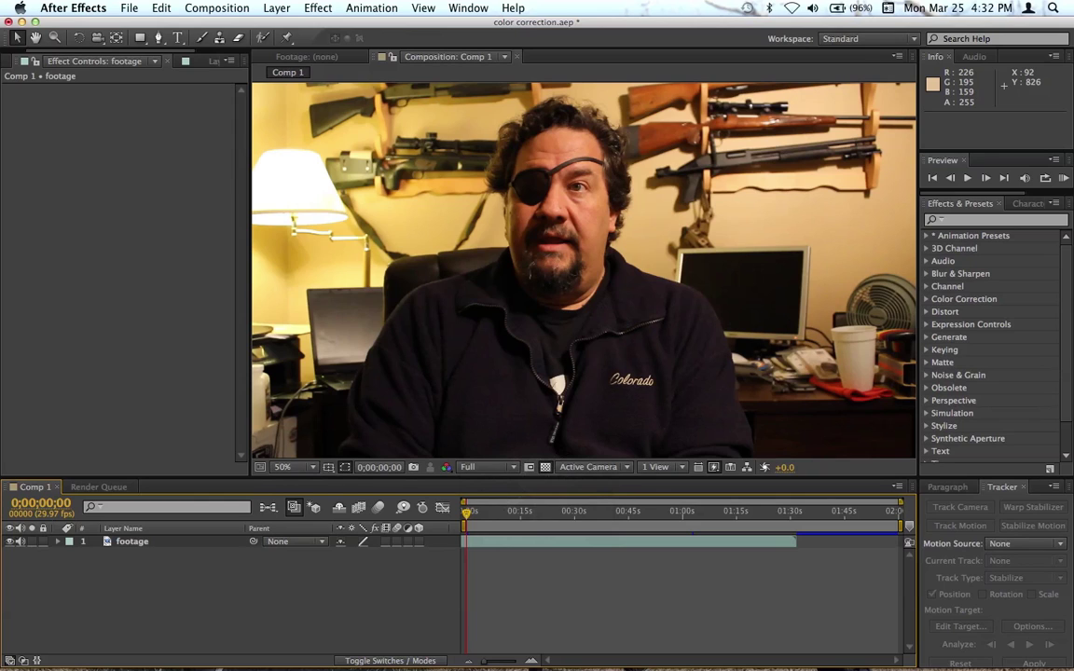
Add a new adjustment layer above the interview footage in Comp 1.
left_click(276, 7)
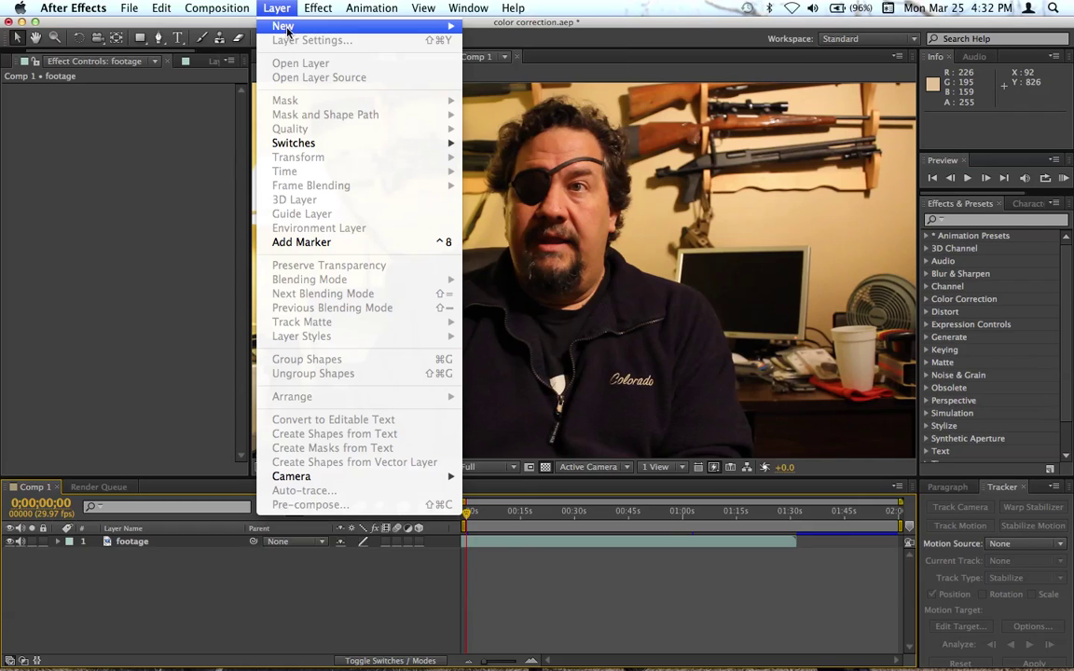
mouse_move(282, 27)
left_click(522, 115)
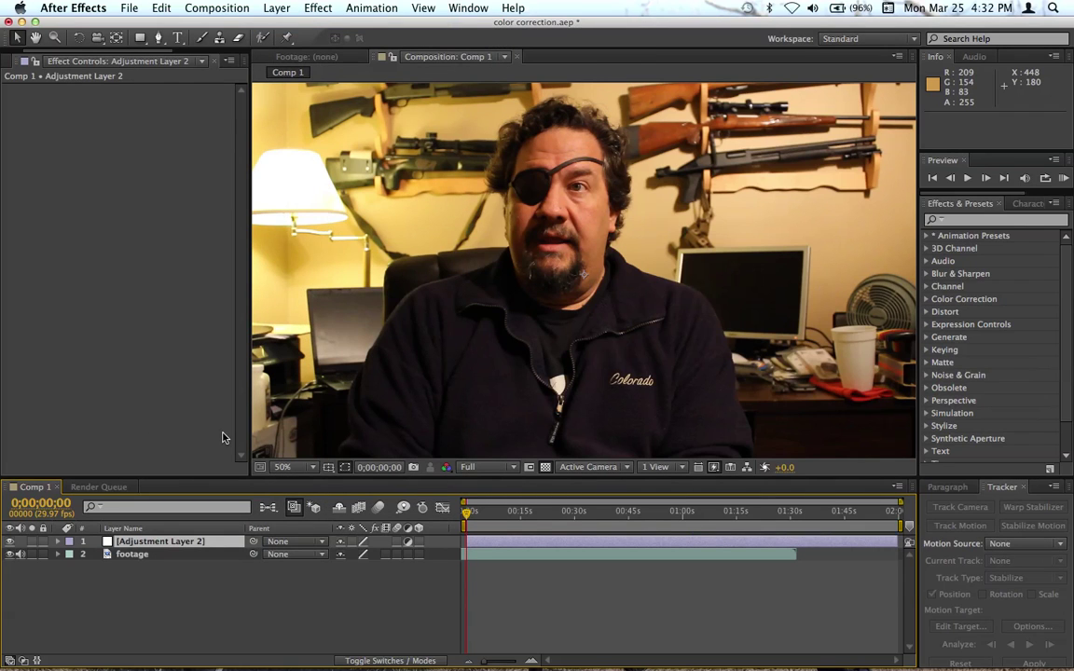
left_click_drag(487, 546, 487, 545)
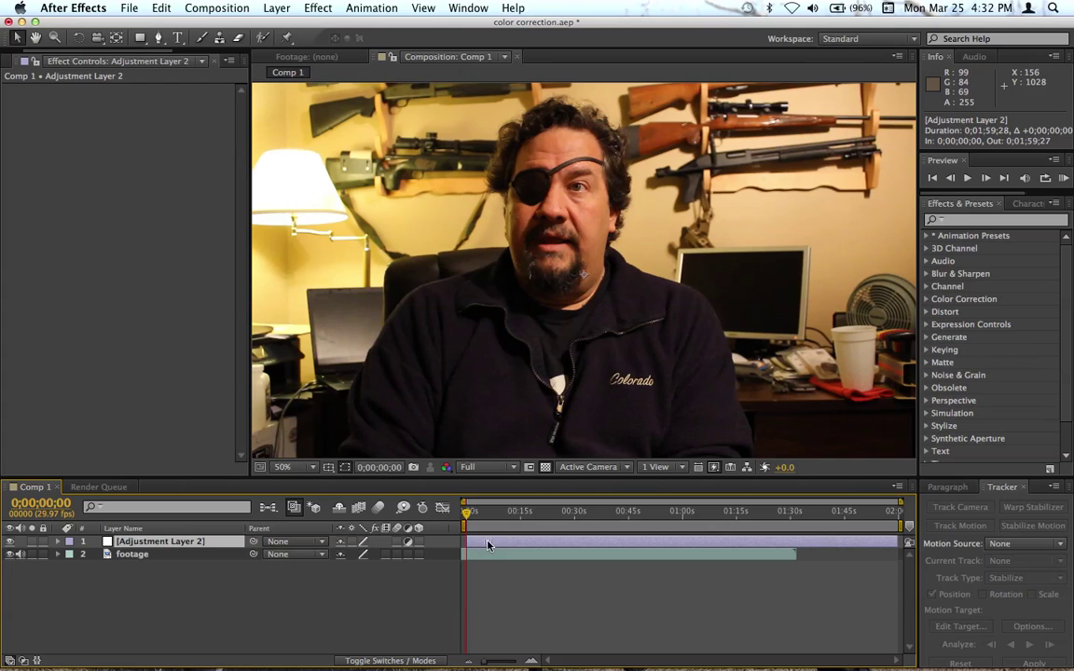
Preview the start of the comp, then reselect the adjustment layer.
key("space")
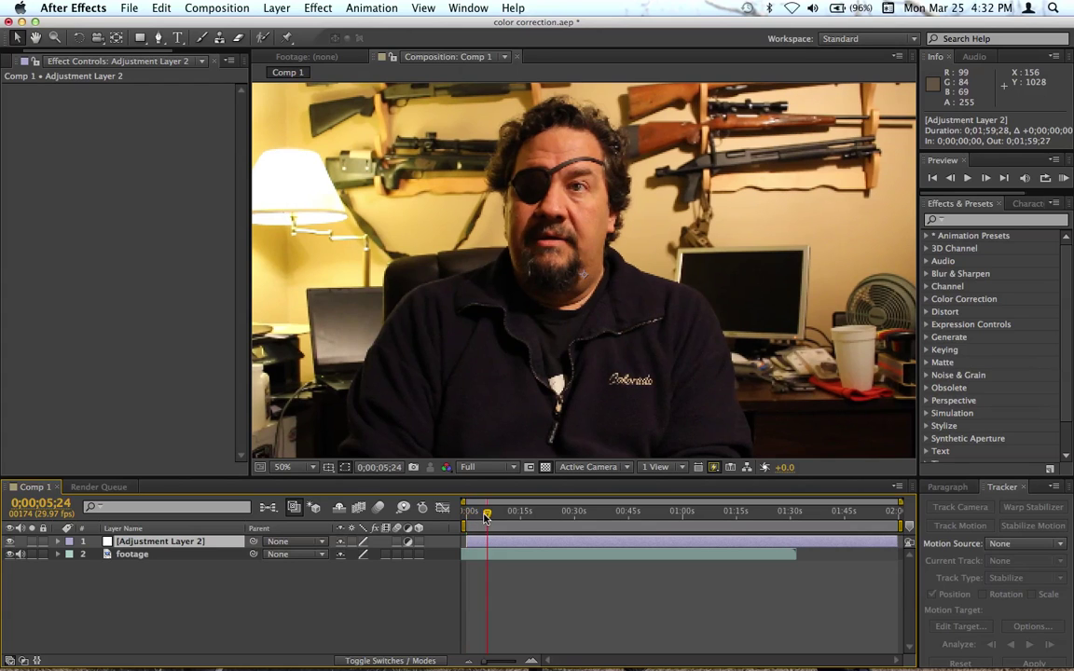
key("space")
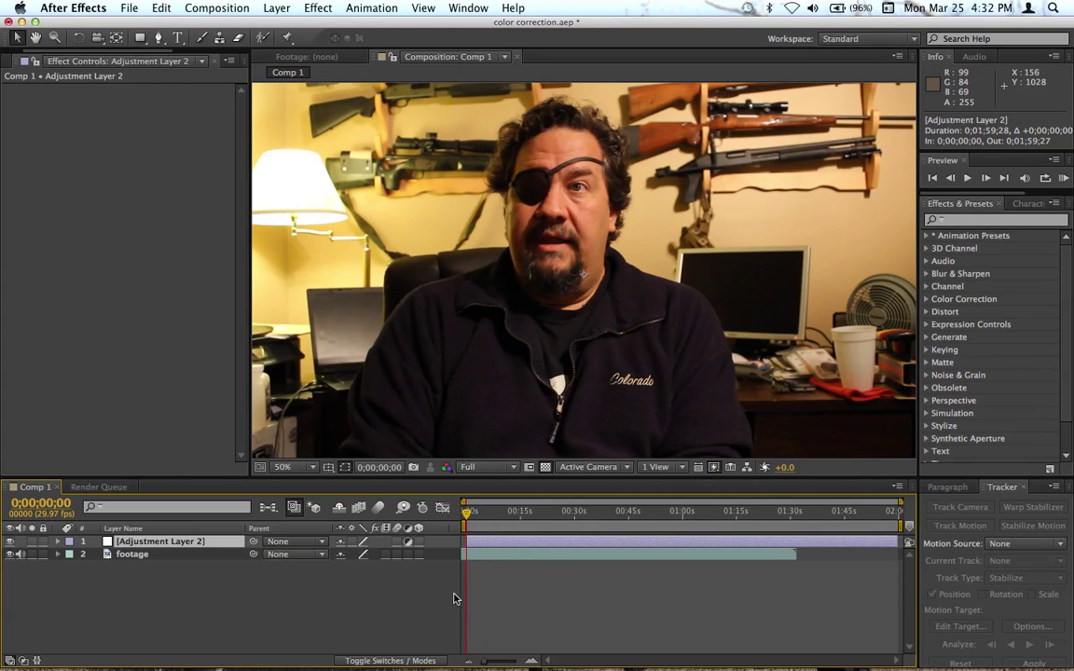
key("super+Down")
key("super+Up")
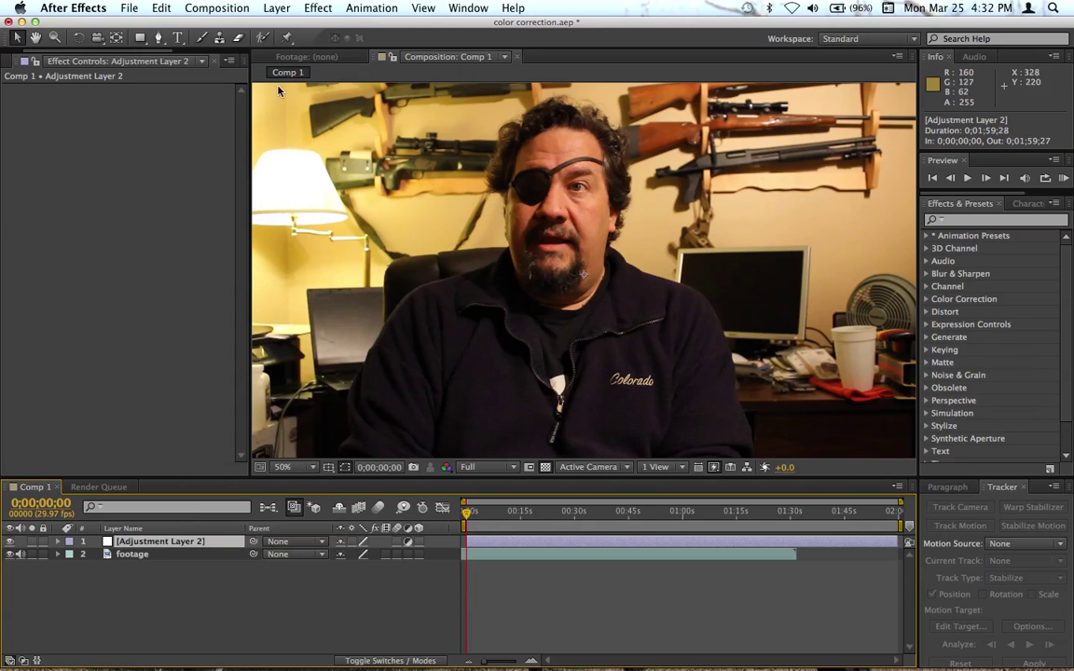
Apply Curves and shape the RGB curve into an S, lifting highlights and lowering shadows.
left_click(163, 11)
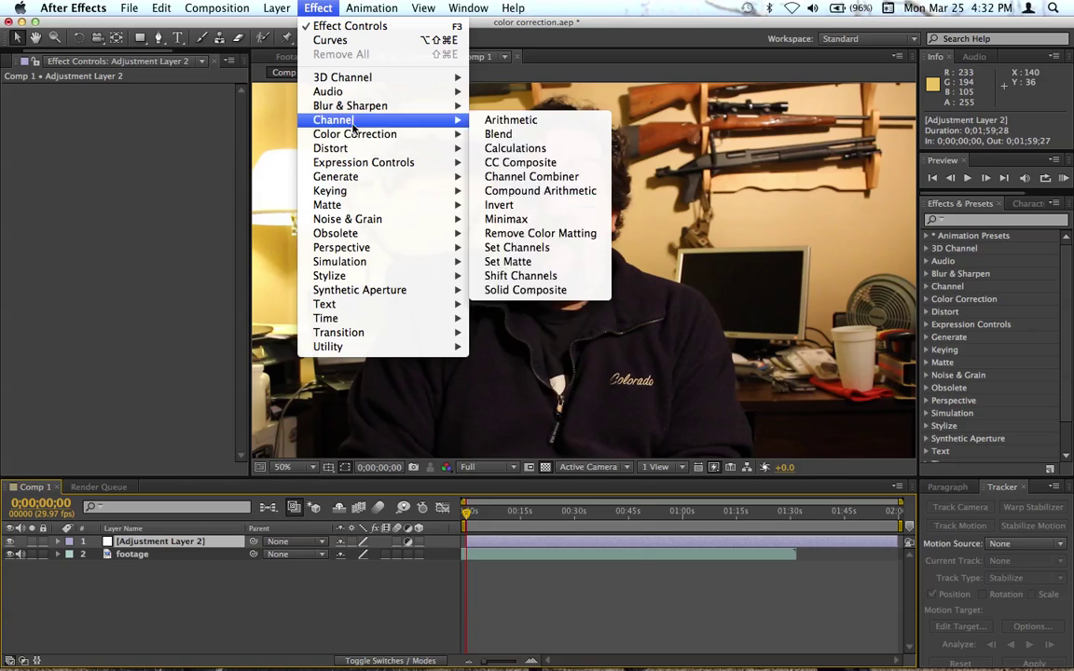
mouse_move(354, 138)
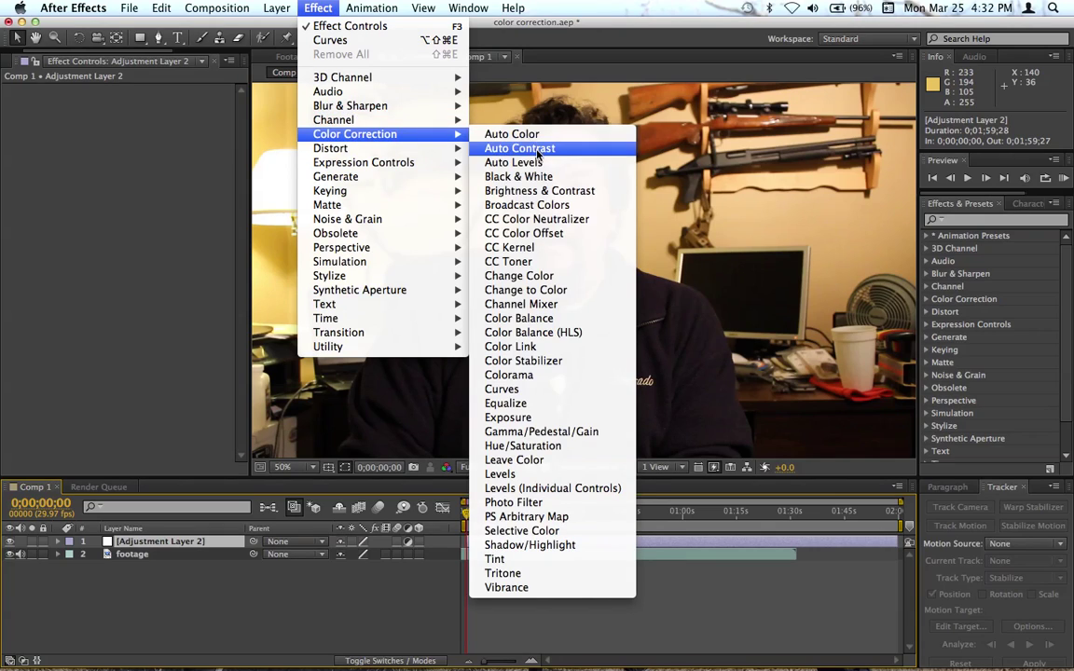
left_click(530, 390)
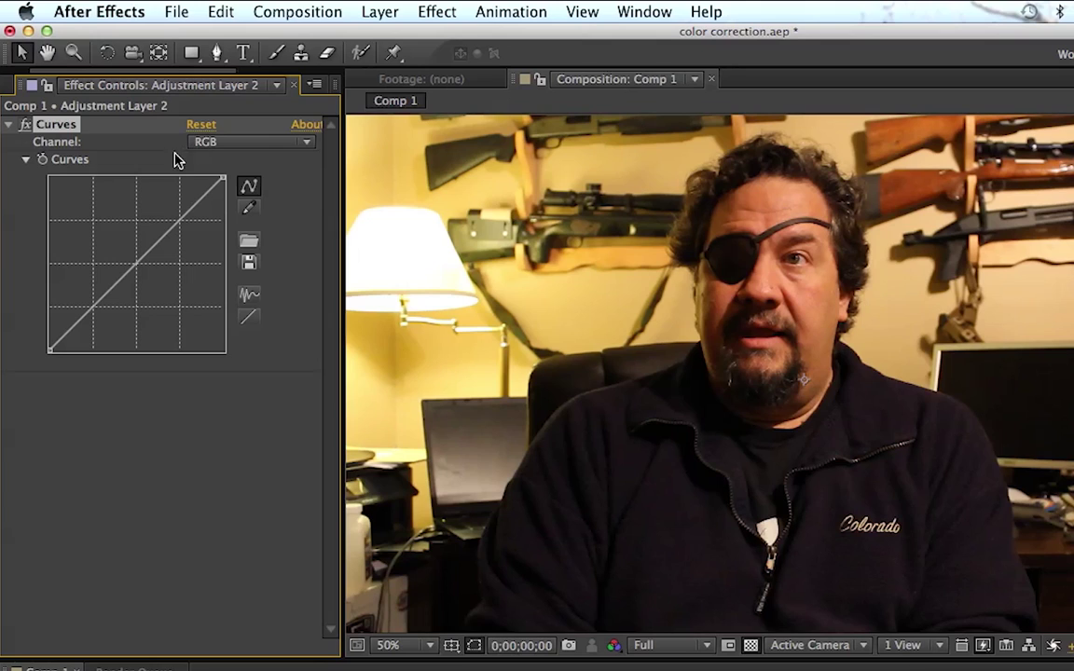
left_click(135, 266)
left_click(173, 224)
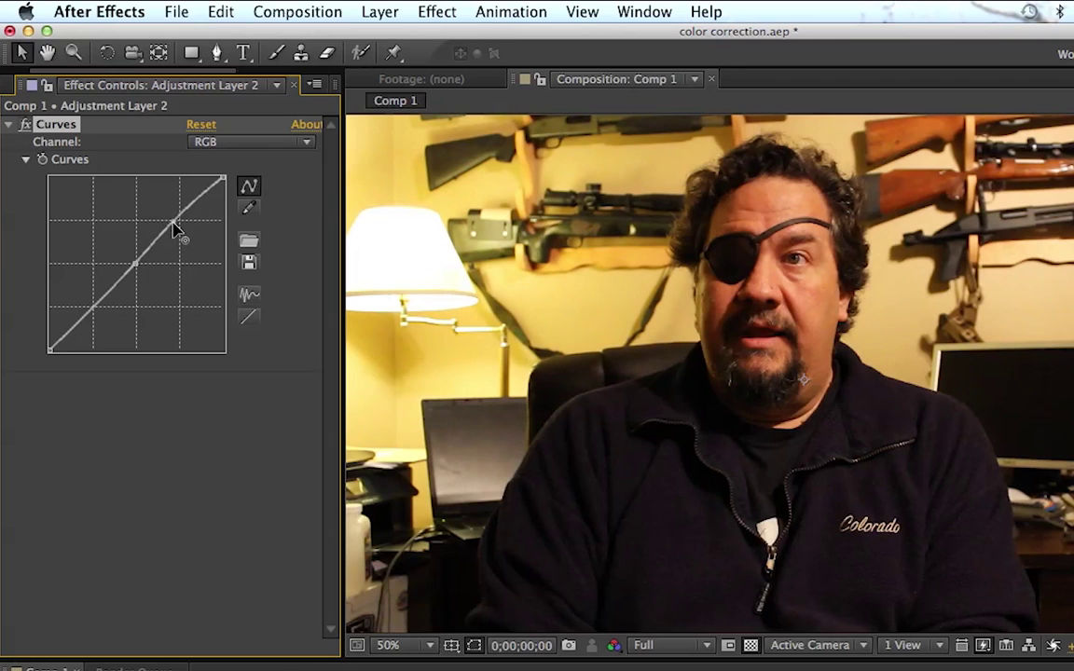
left_click_drag(174, 225, 174, 220)
left_click_drag(98, 312, 99, 308)
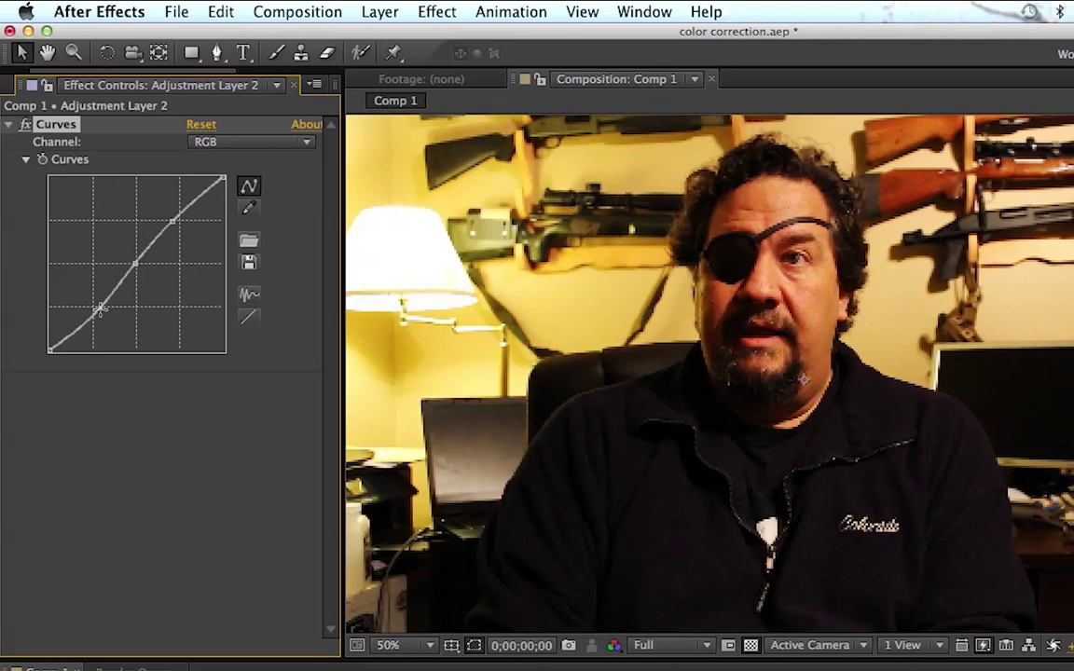
left_click_drag(177, 231, 172, 220)
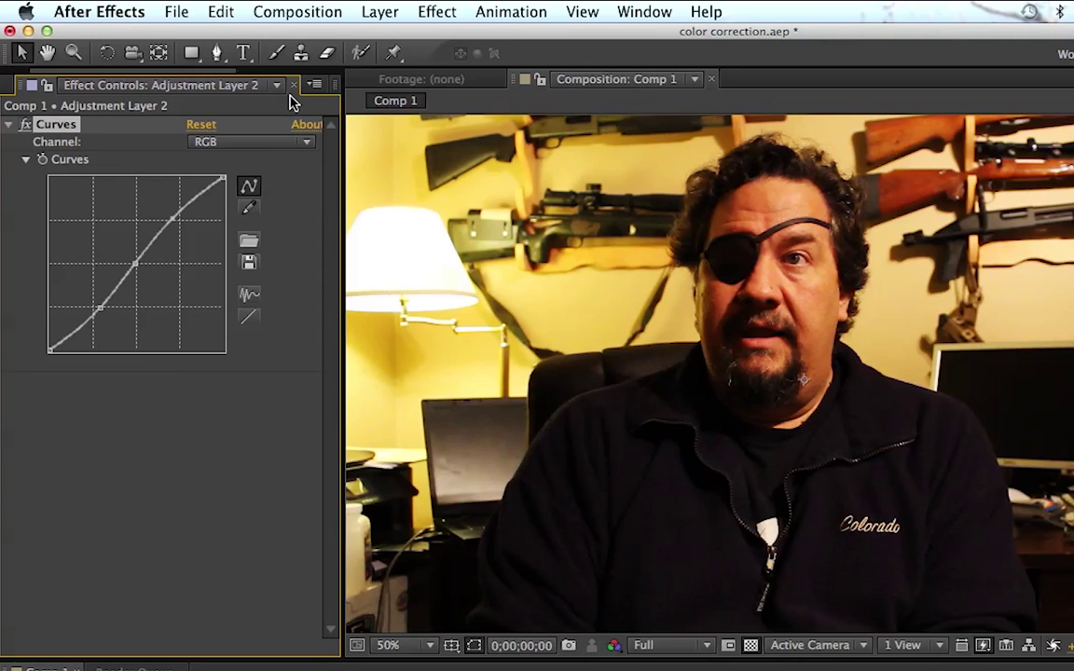
Apply Levels, collapse Curves, and raise the Levels gamma to 1.28.
left_click(383, 11)
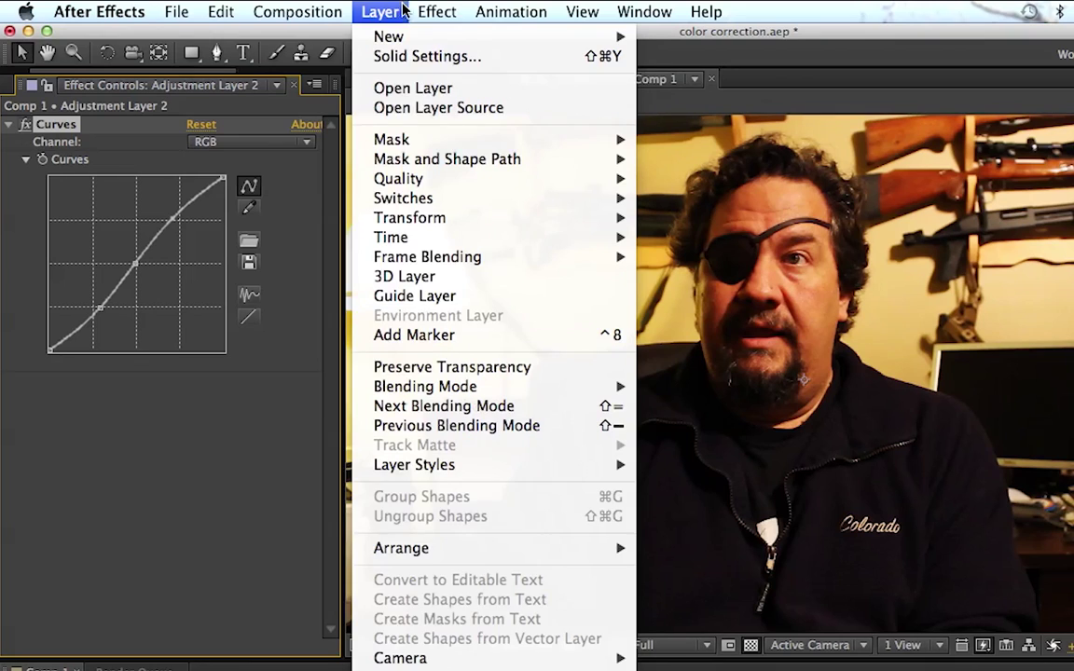
mouse_move(436, 11)
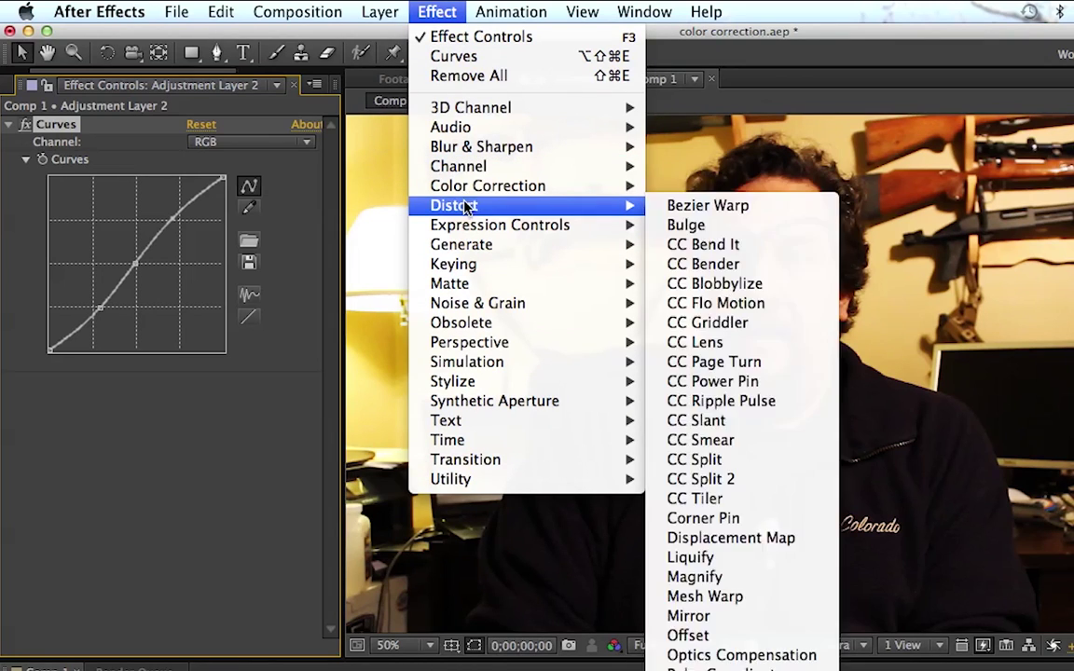
mouse_move(471, 186)
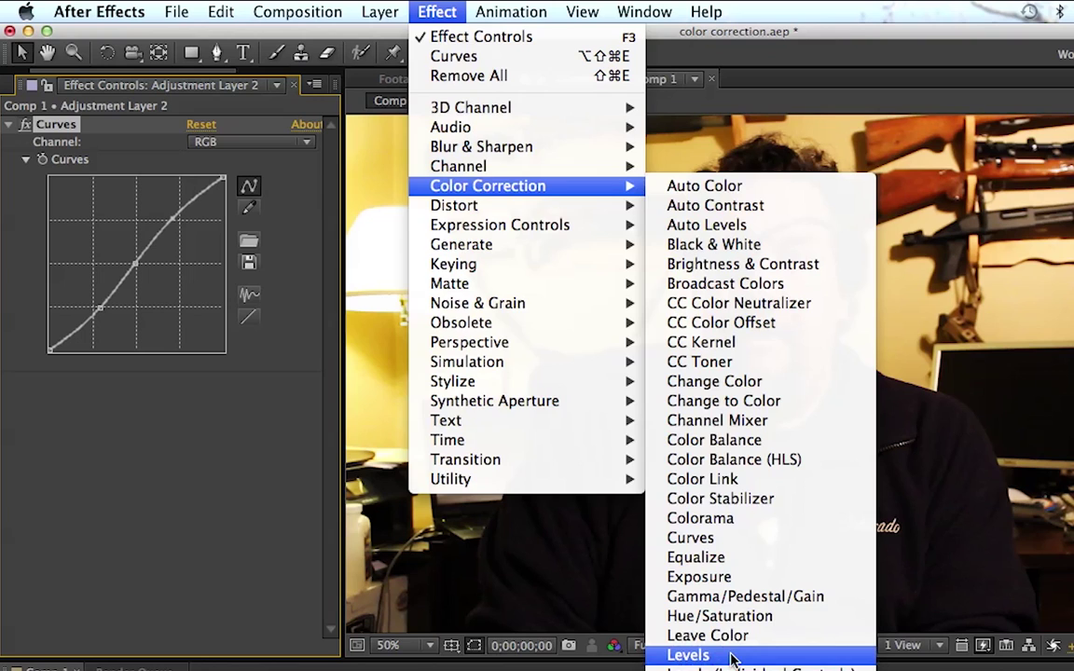
left_click(688, 655)
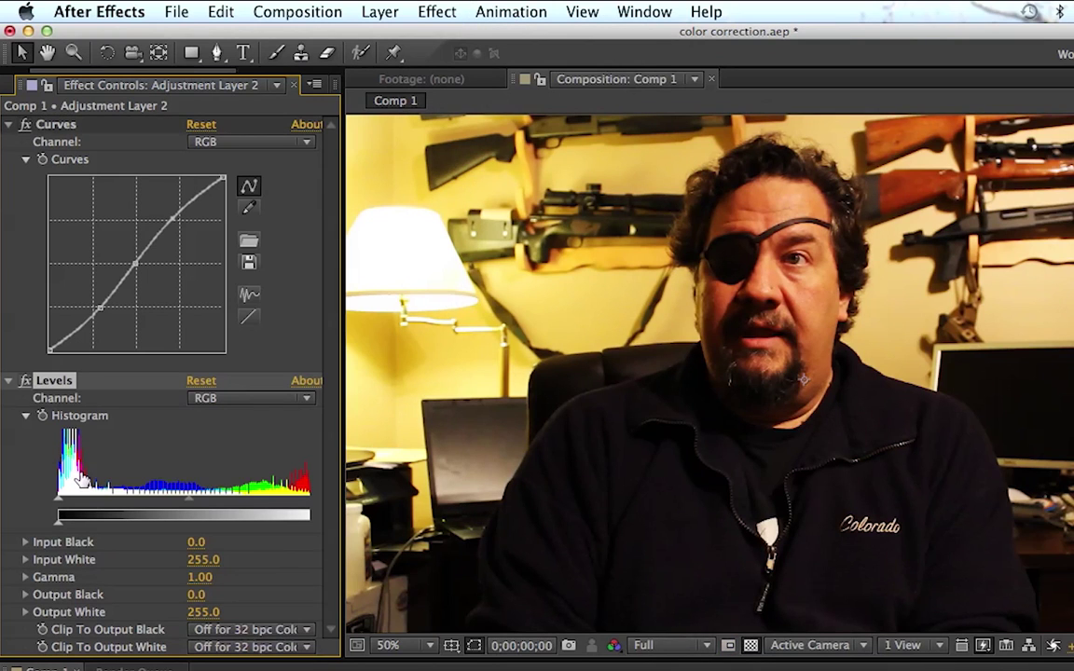
left_click(9, 125)
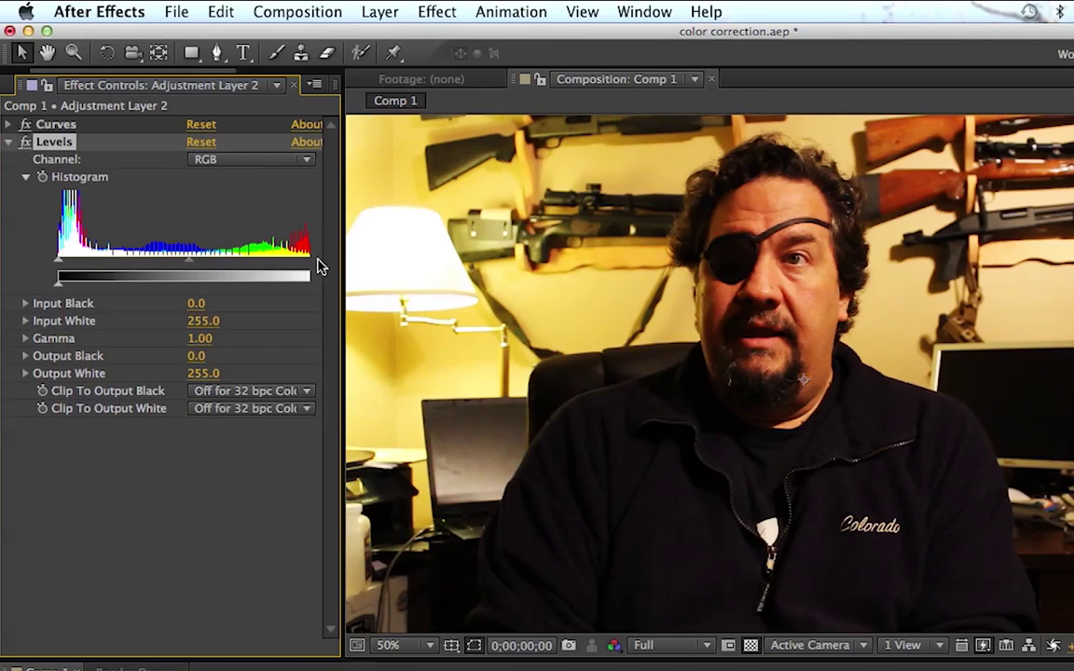
left_click_drag(189, 270, 167, 270)
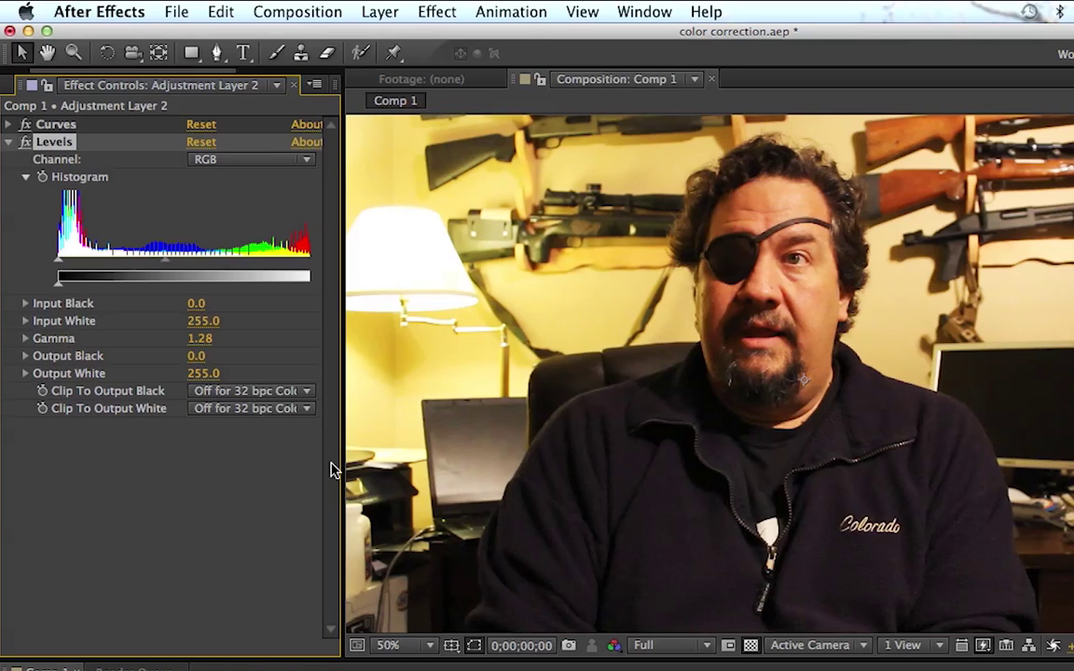
Toggle Levels and Curves off and on to compare, then collapse Levels.
left_click(24, 144)
left_click(24, 145)
left_click(25, 145)
left_click(24, 144)
left_click(26, 125)
left_click(25, 126)
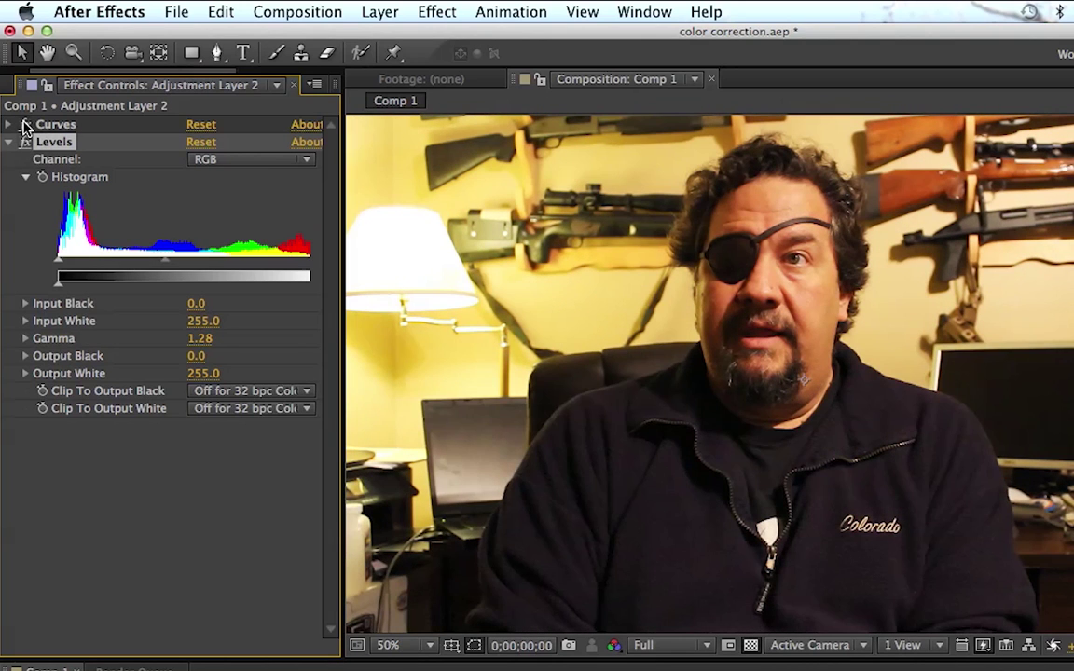
left_click(26, 126)
left_click(26, 126)
left_click(26, 125)
left_click(25, 125)
left_click(8, 142)
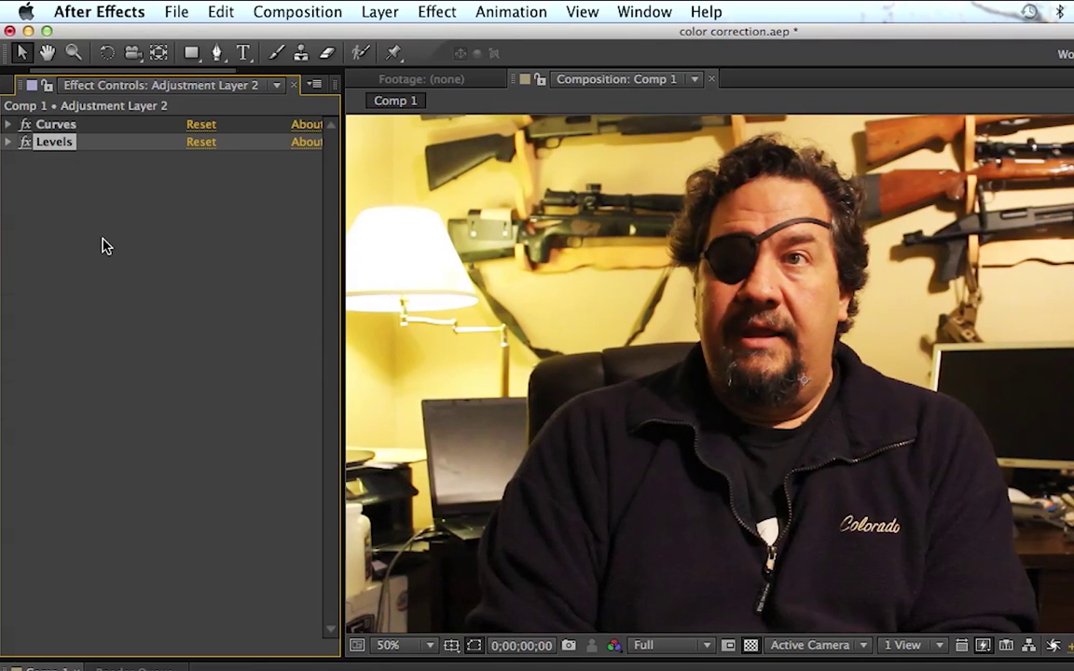
Apply Tint with Amount to Tint reduced to 15%, then collapse the effect.
left_click(380, 12)
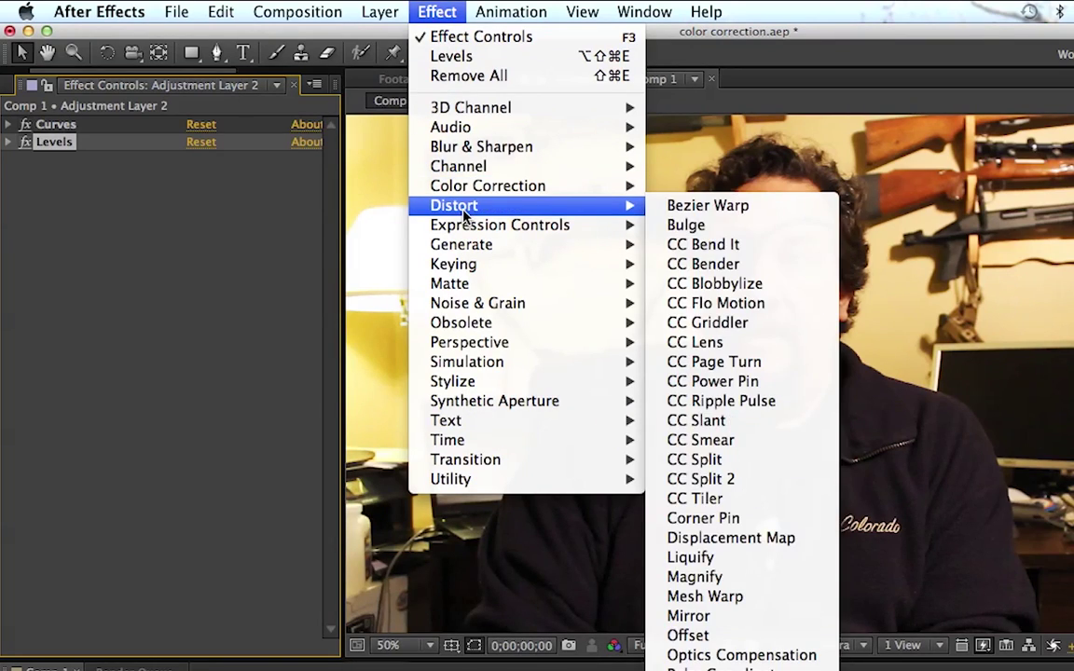
mouse_move(468, 189)
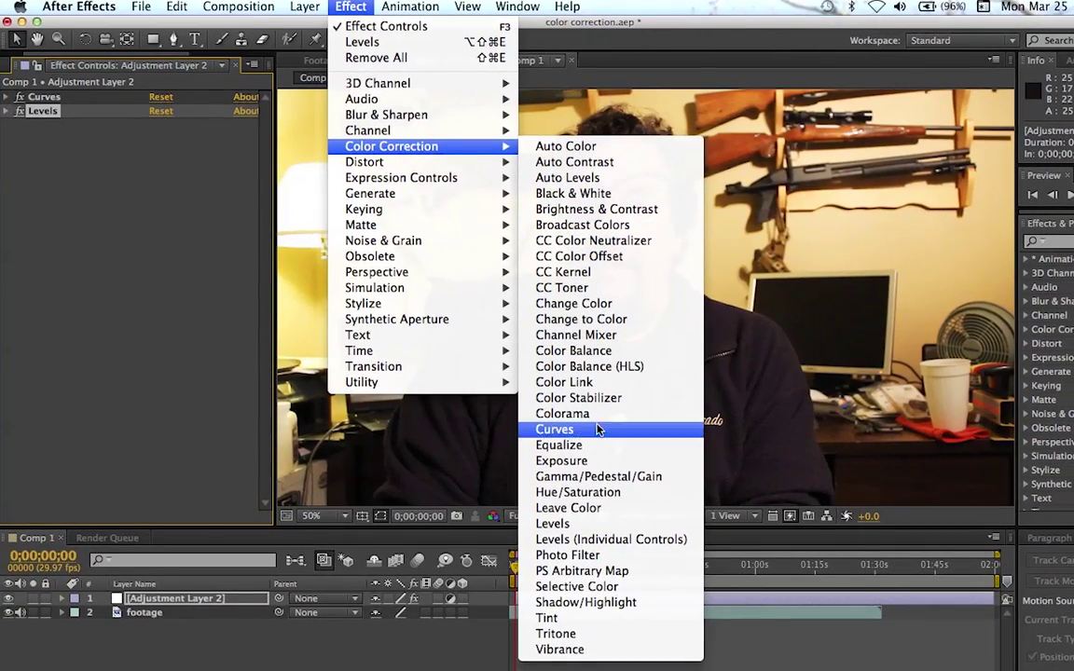
left_click(557, 618)
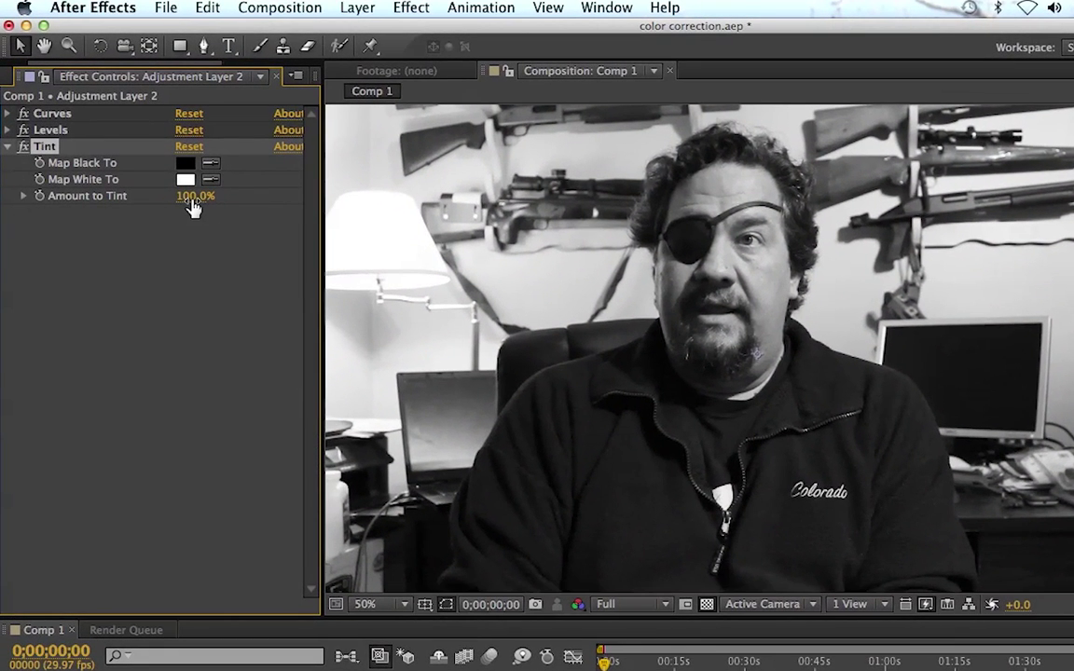
left_click_drag(192, 207, 169, 198)
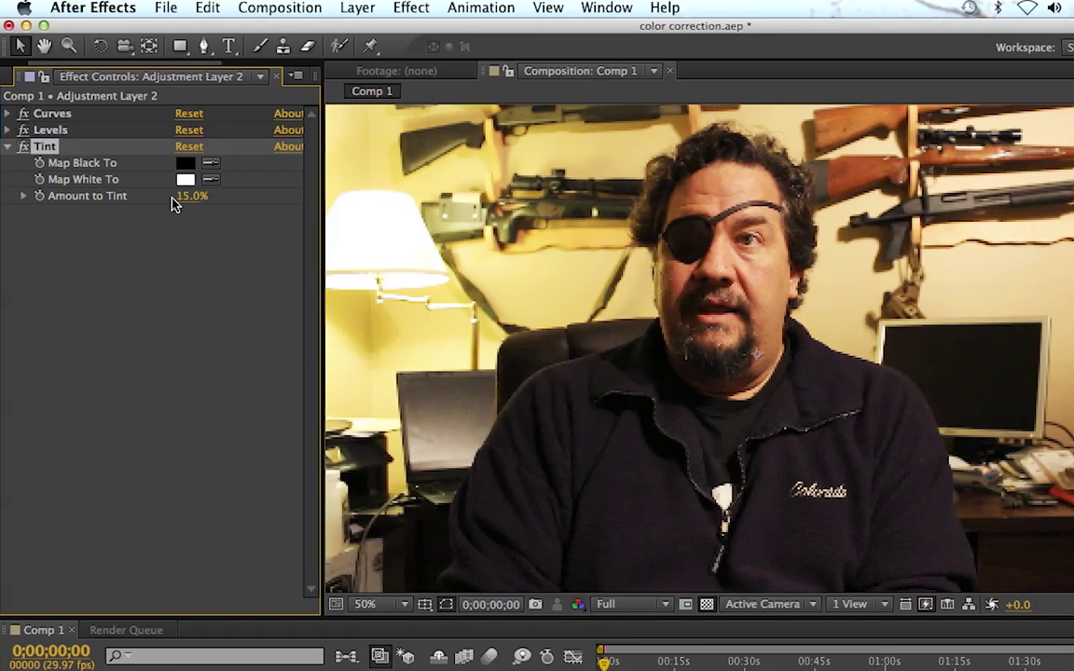
left_click(175, 259)
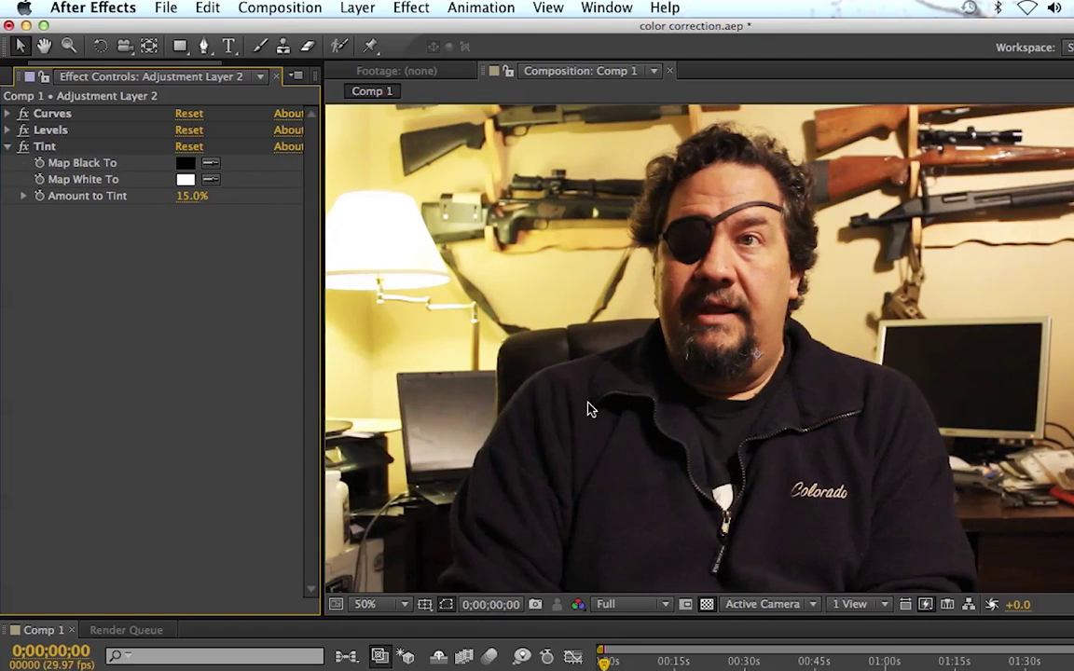
left_click(8, 147)
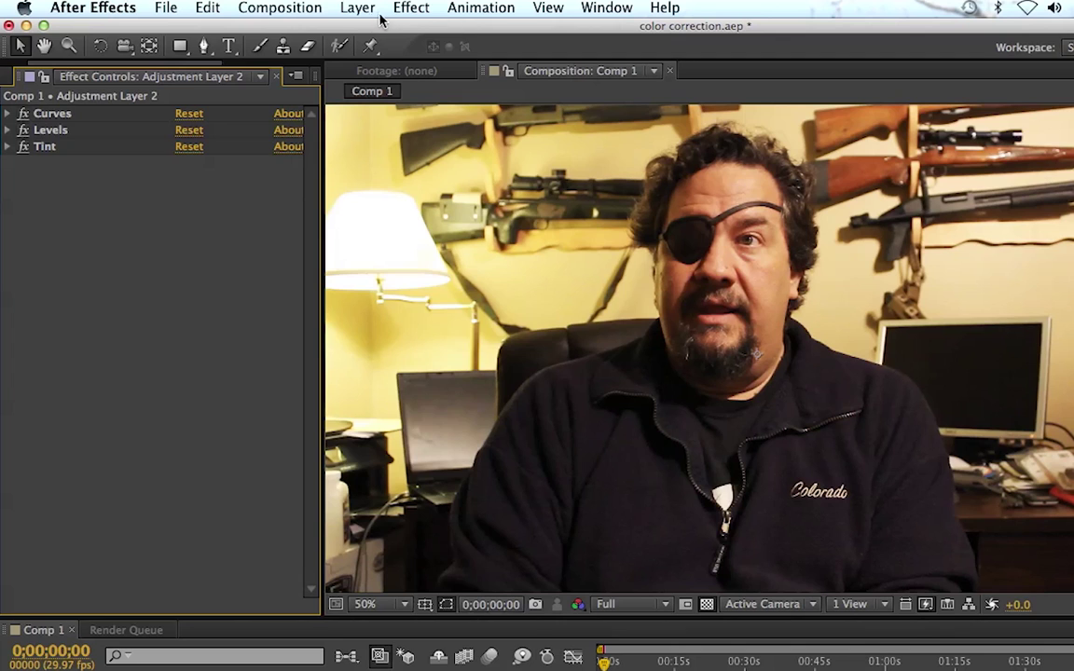
Apply Color Balance with Midtone Red -20, Green -10 and Blue 10.
left_click(411, 8)
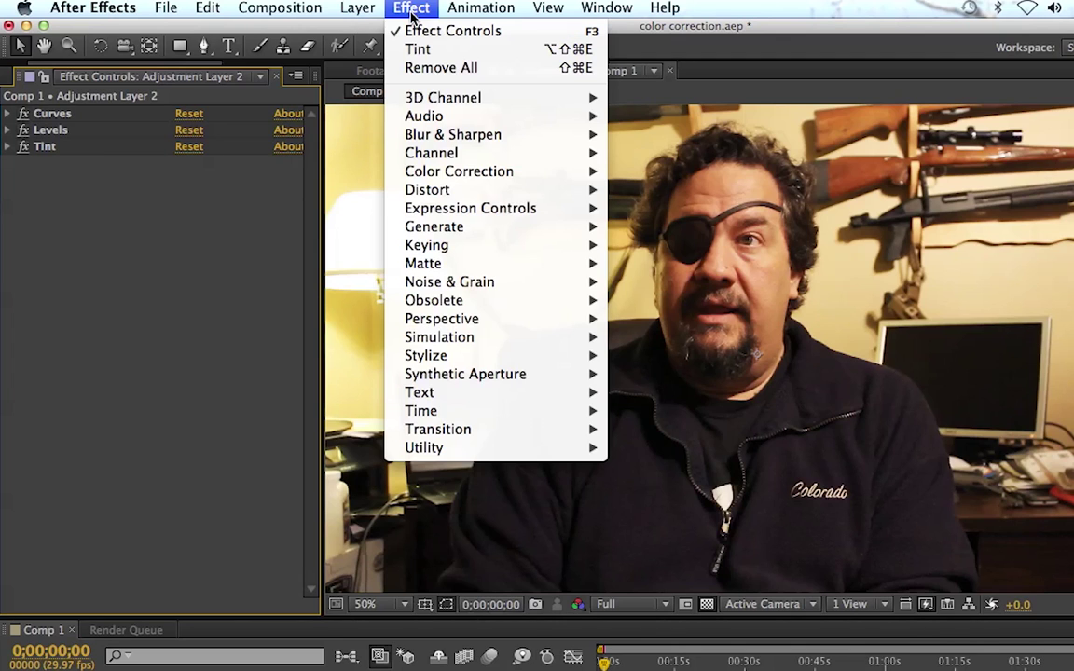
mouse_move(438, 172)
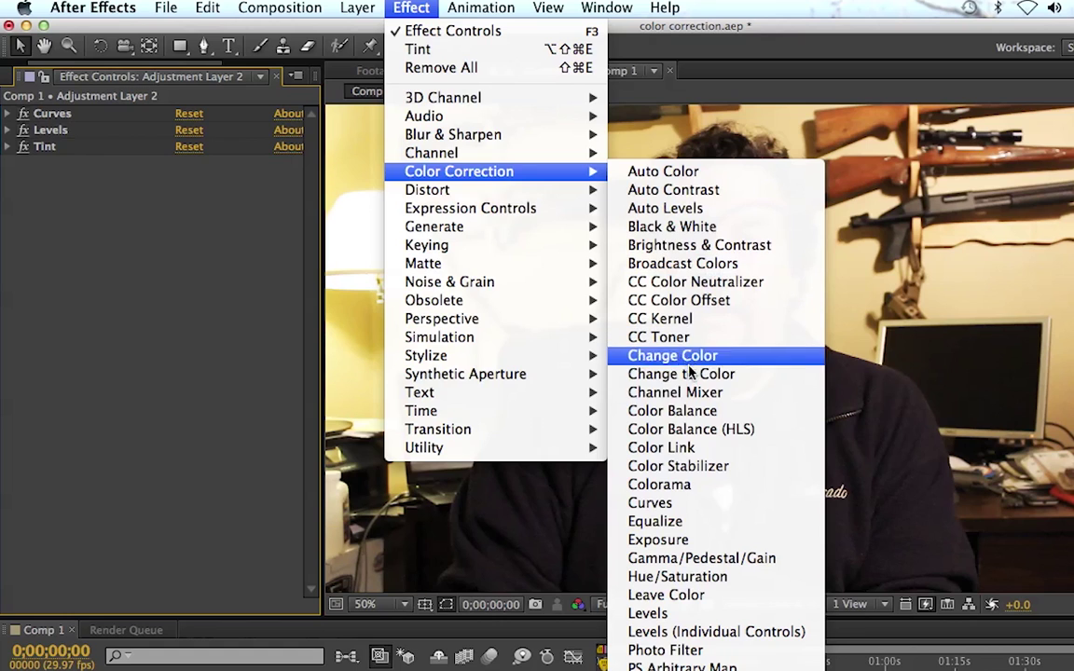
left_click(691, 414)
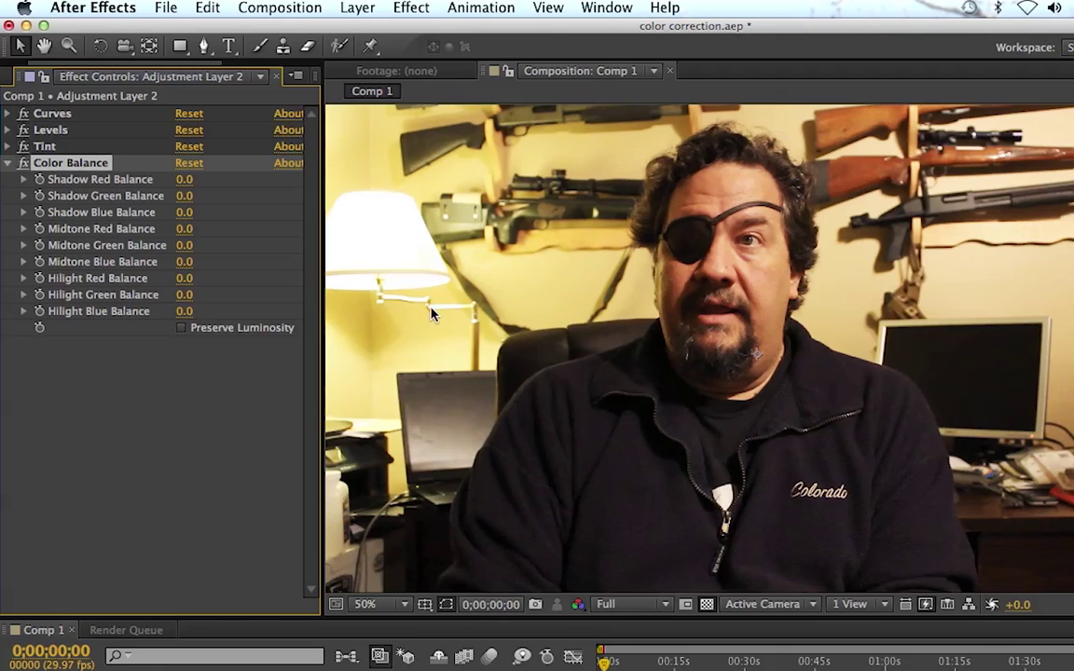
left_click(184, 228)
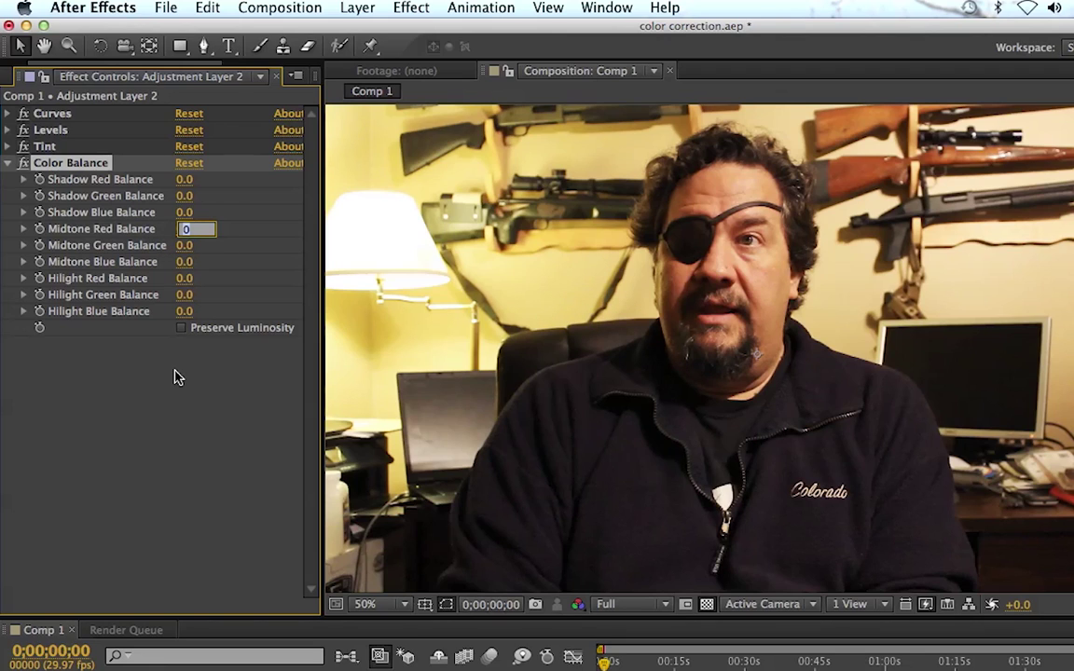
type("-2")
key("Return")
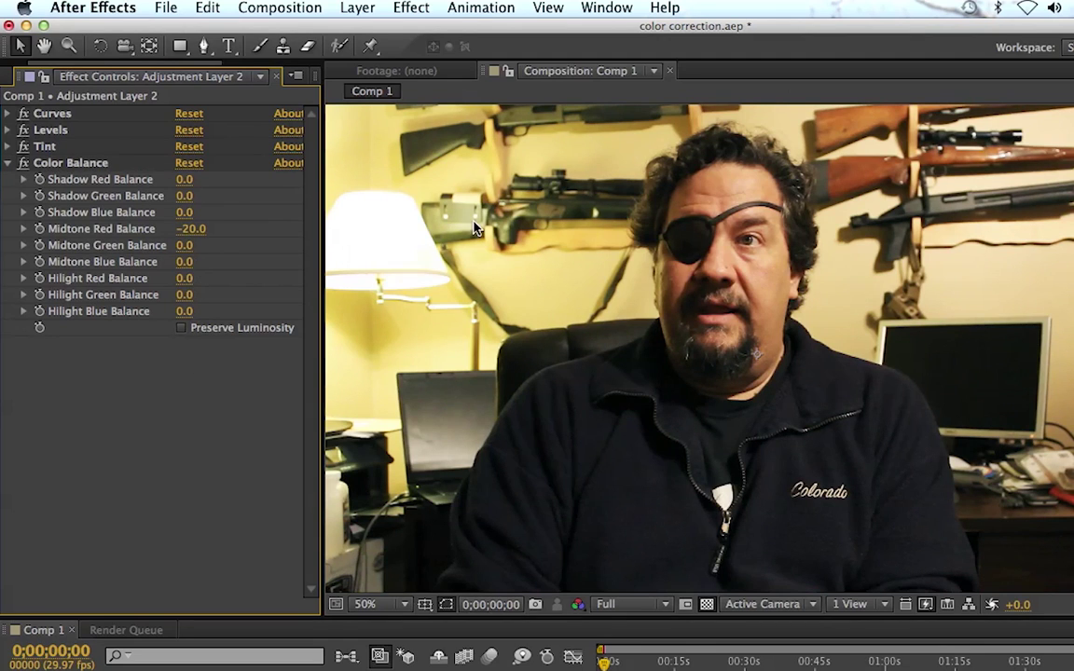
left_click(185, 247)
type("-")
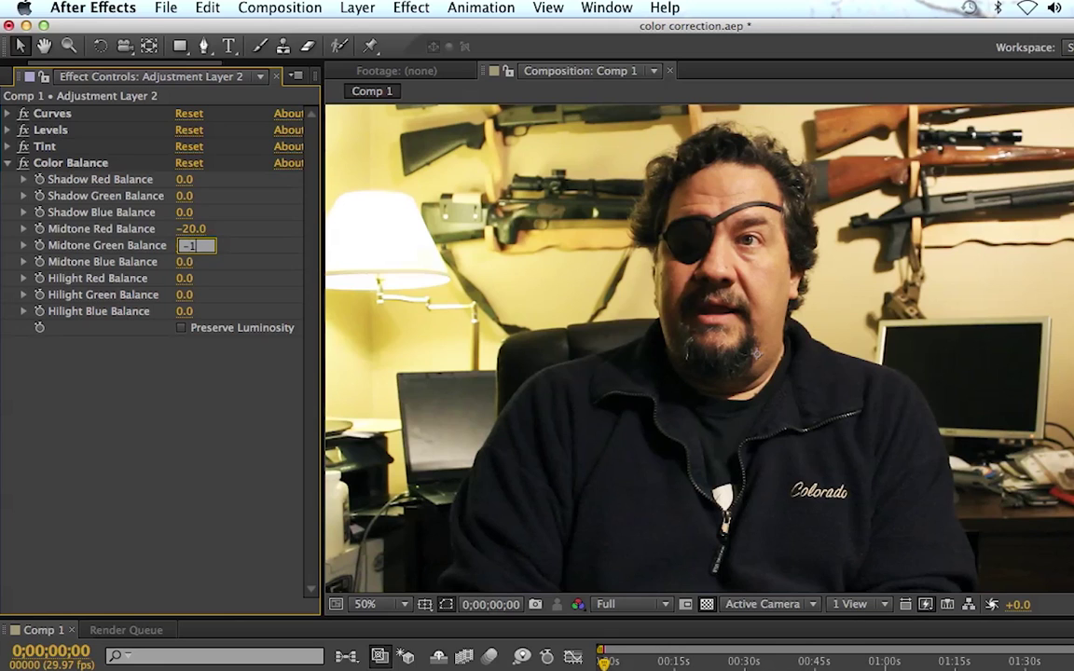
type("10")
key("Return")
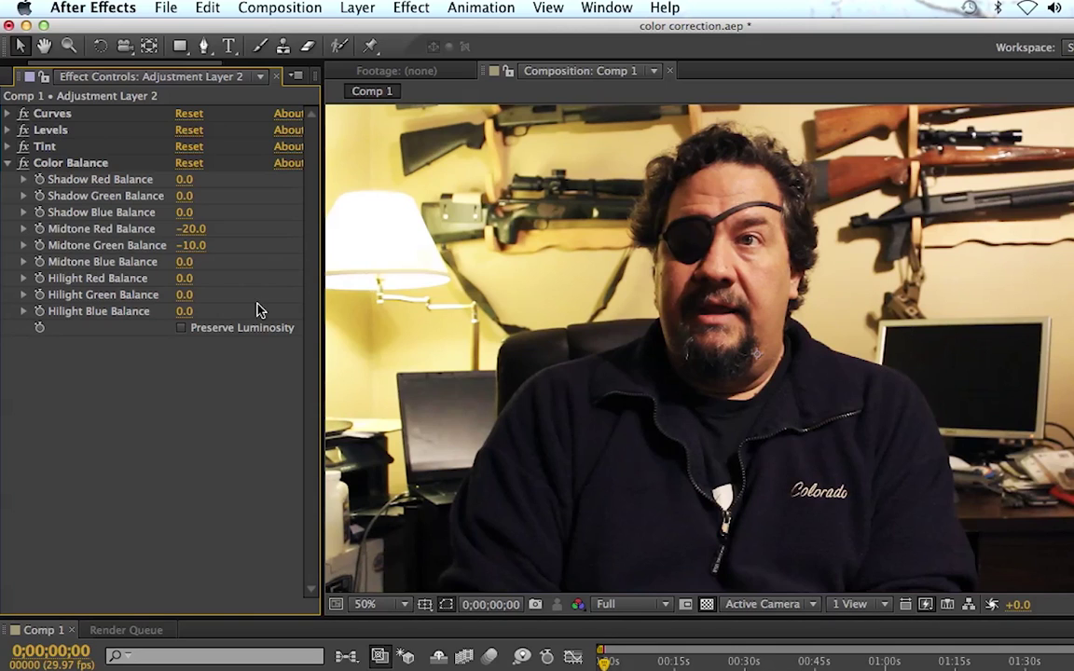
left_click(185, 261)
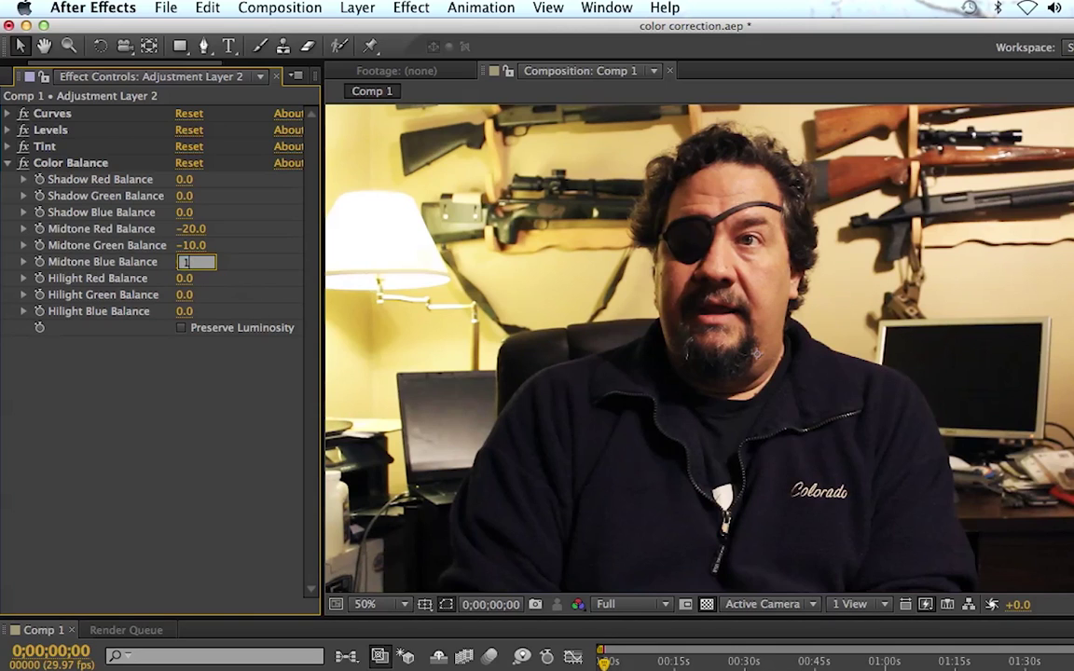
left_click(237, 415)
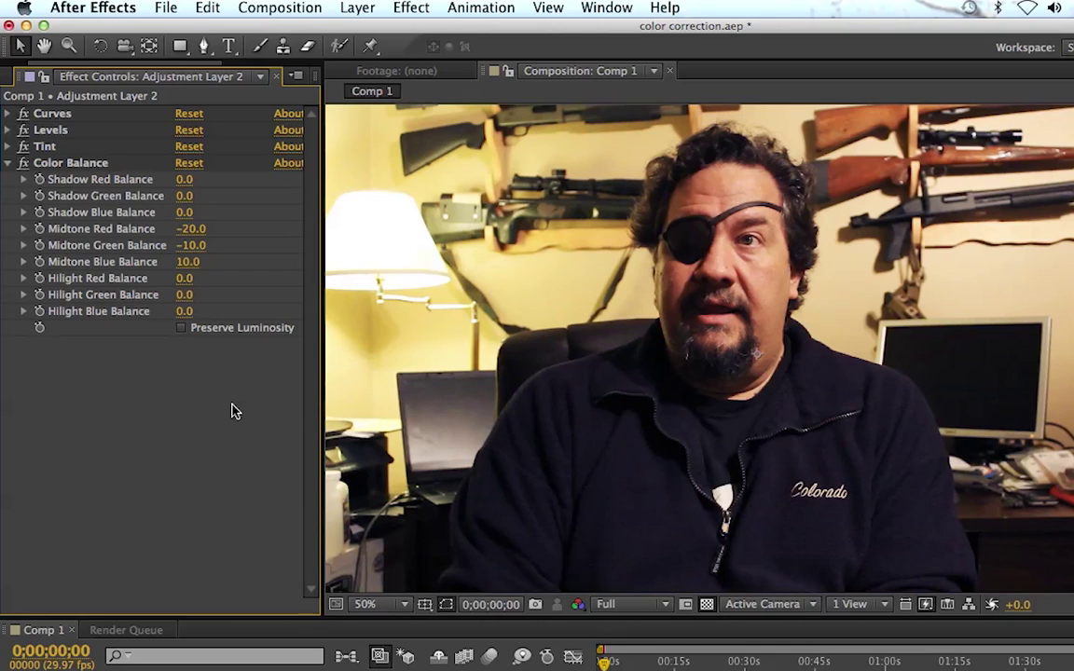
Set Color Balance Hilight Red to -20 and Hilight Blue to 10.
left_click(185, 279)
type("-")
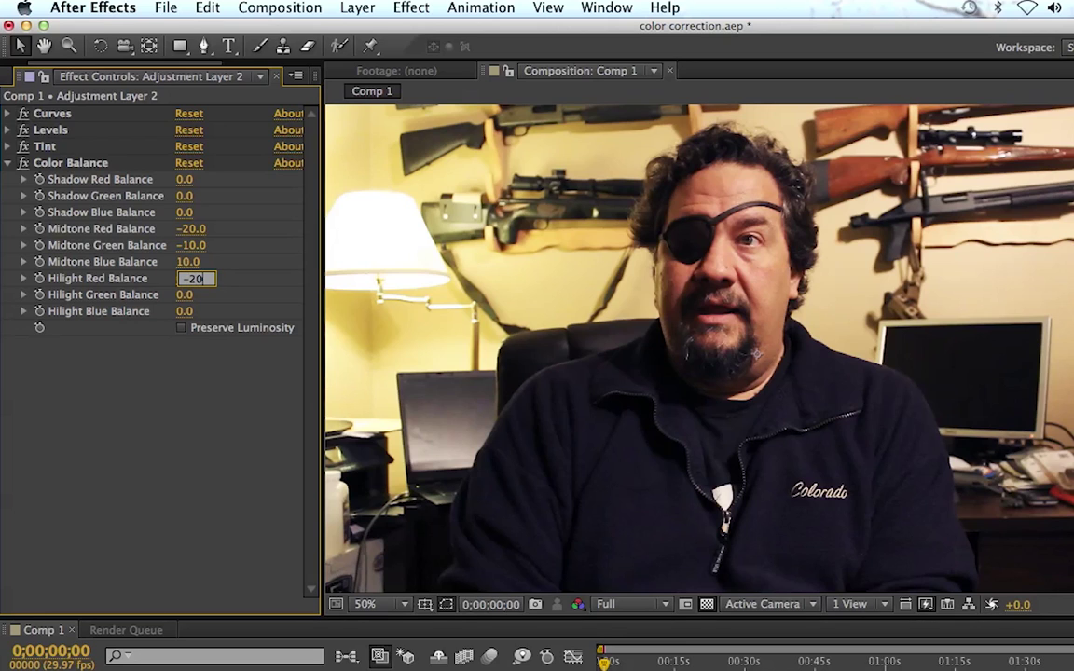
type("20")
key("Return")
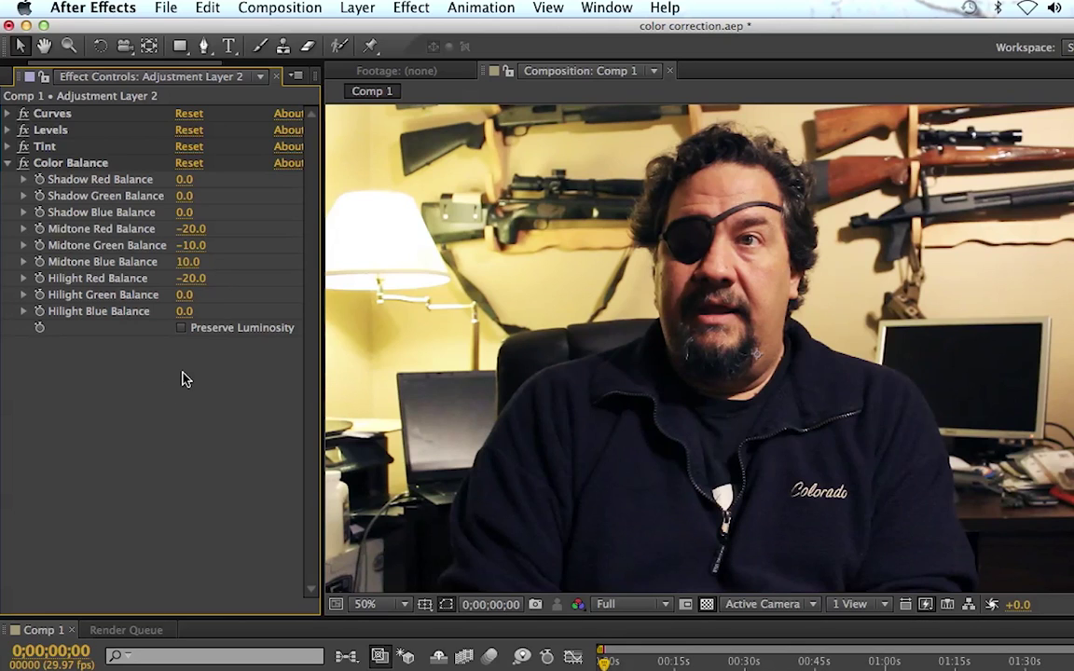
left_click(184, 311)
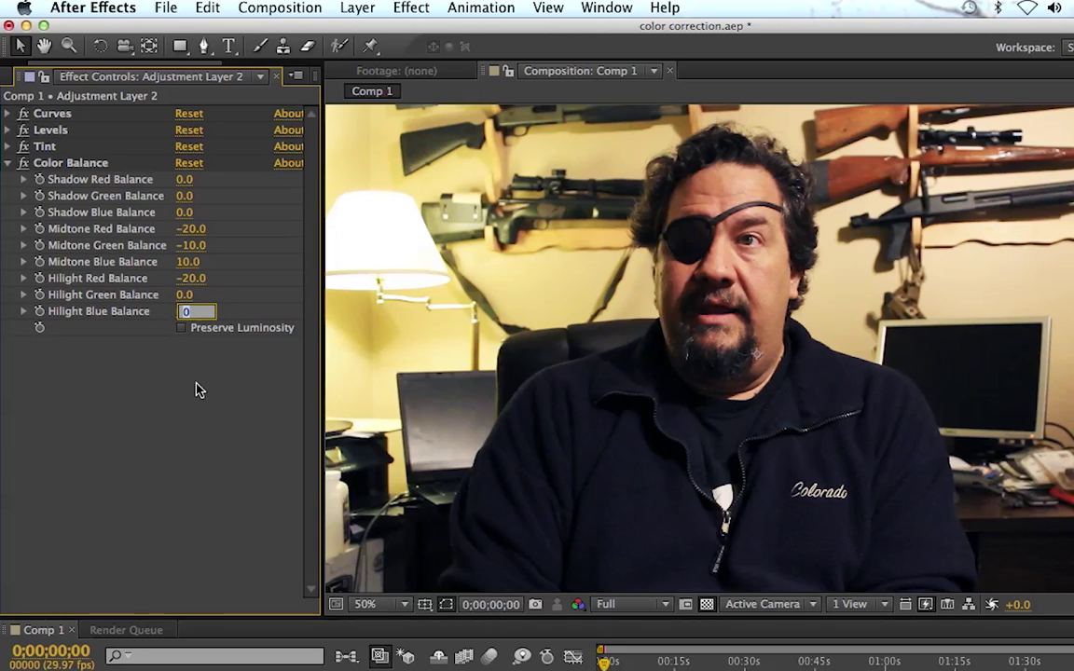
type("10")
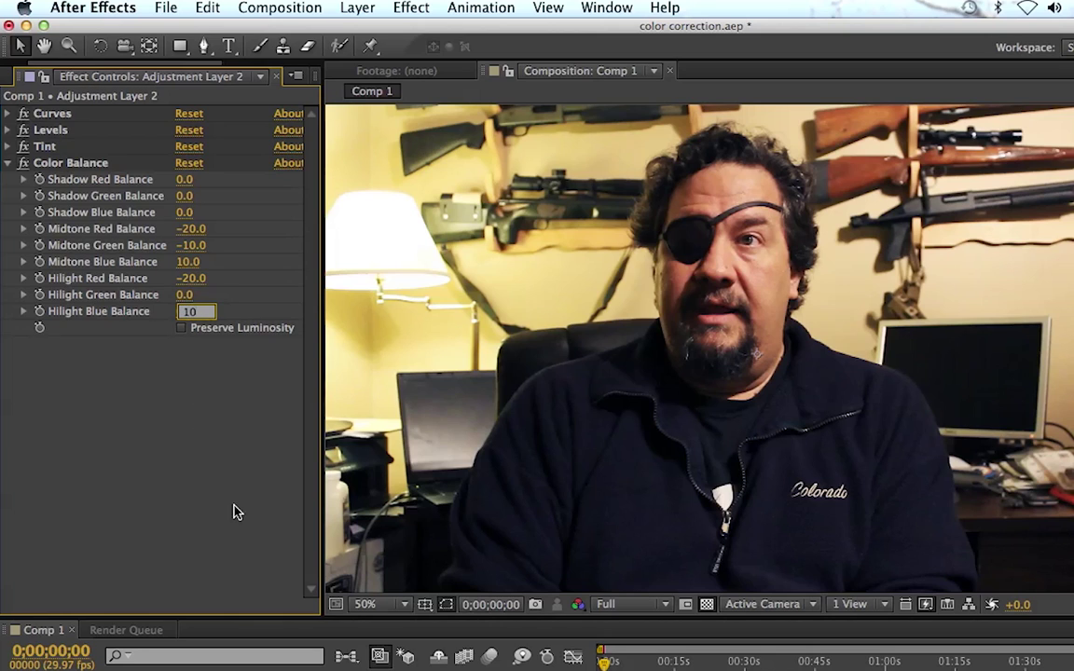
key("Return")
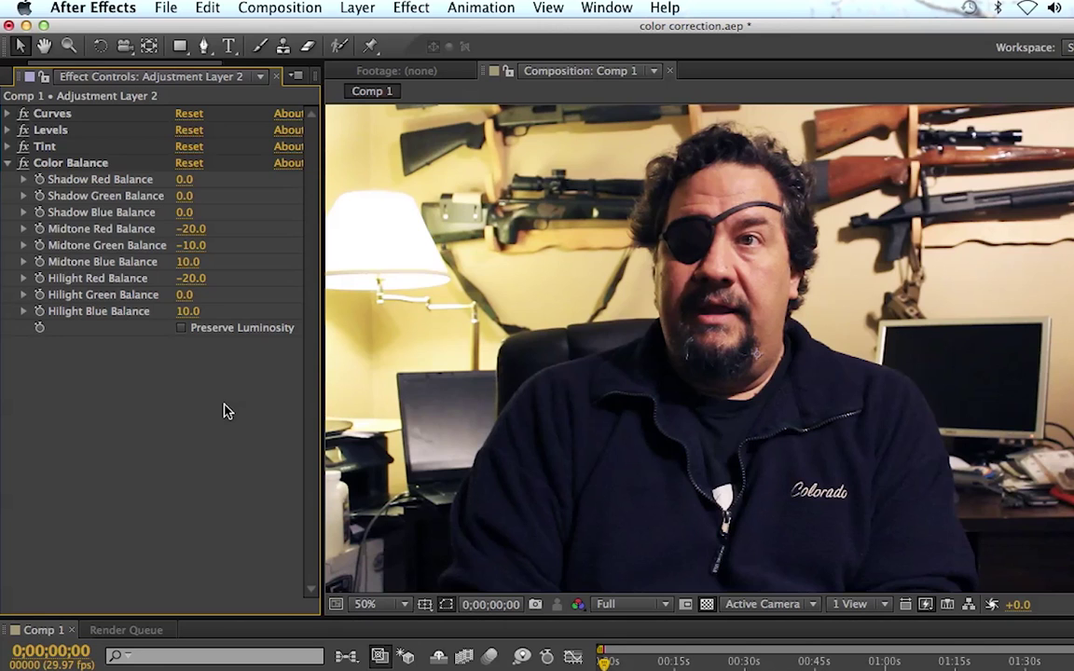
Collapse Color Balance and review the four effects on Adjustment Layer 2, then deselect.
left_click(11, 167)
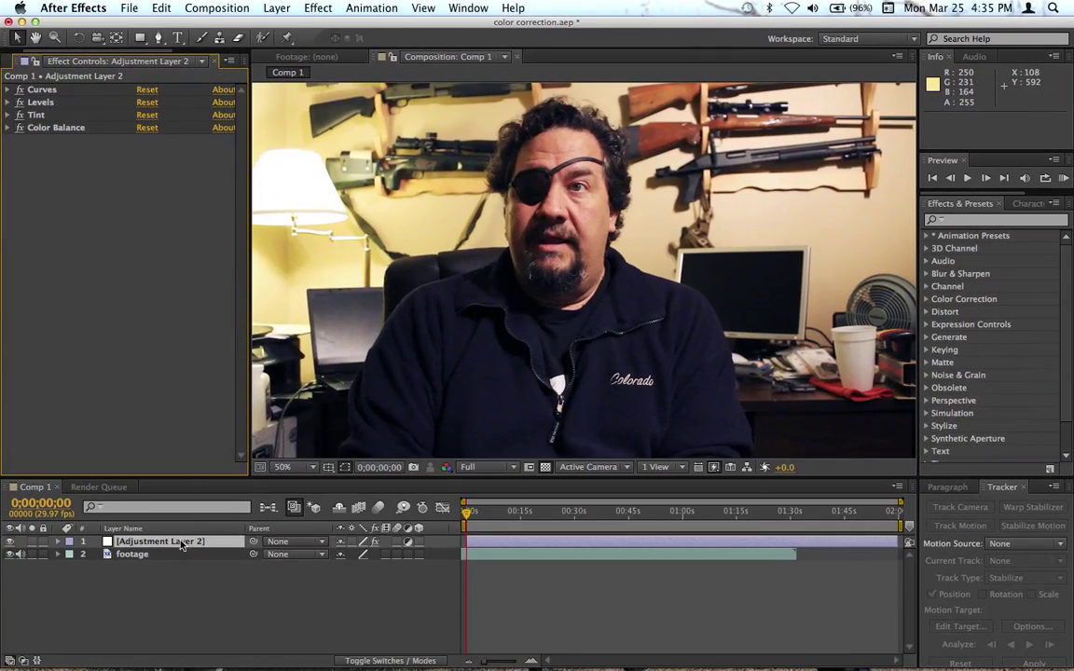
left_click(177, 542)
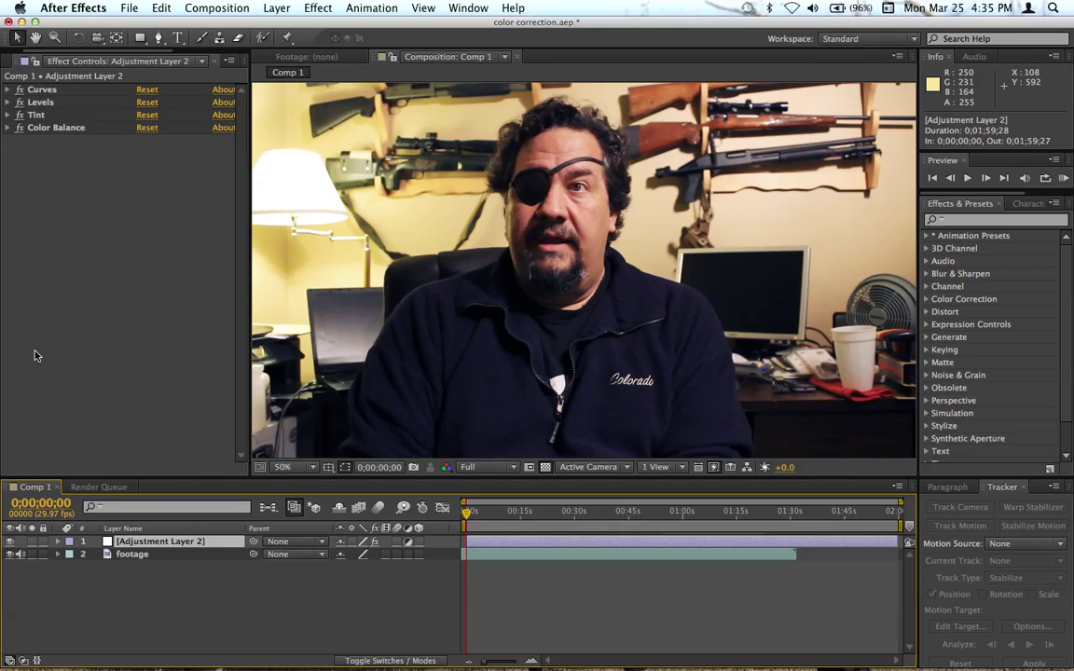
left_click(42, 89)
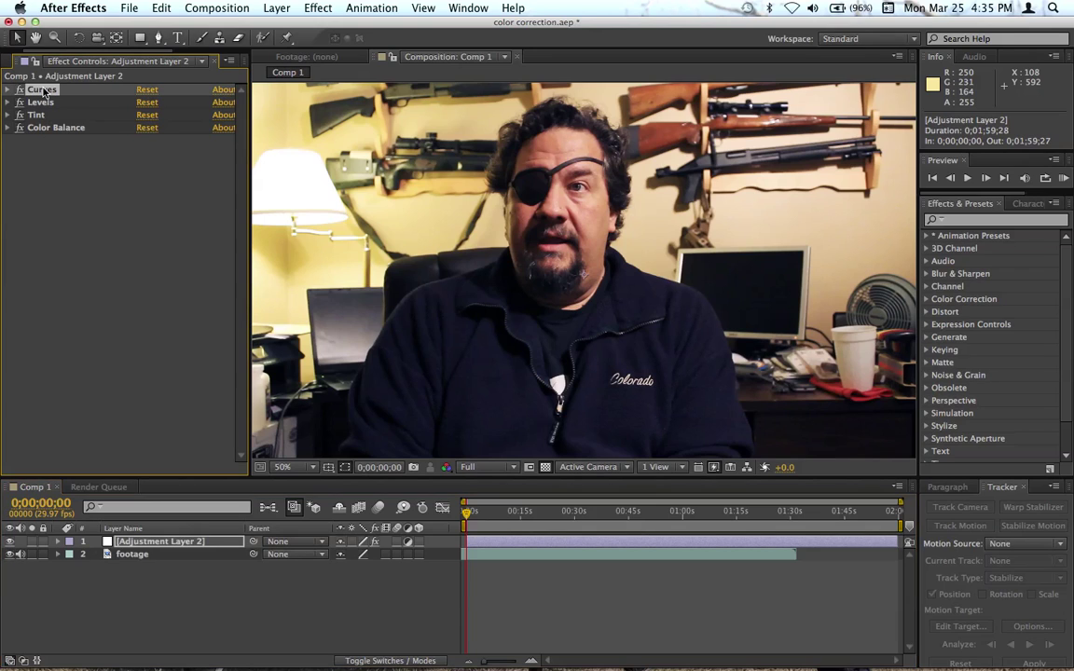
left_click(41, 130, "shift")
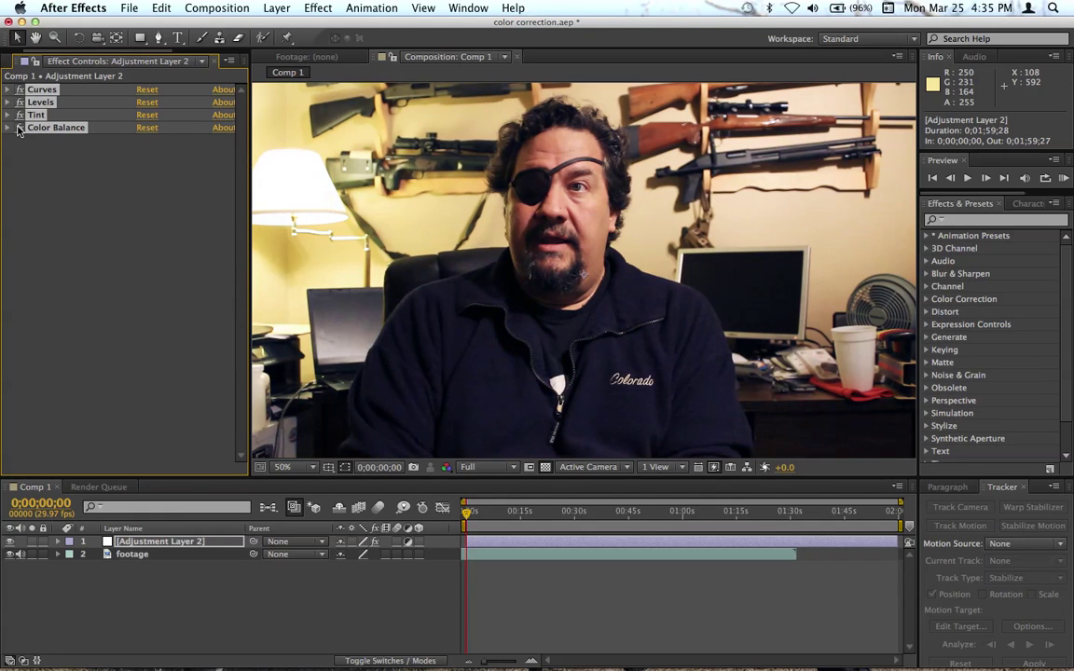
key("super+shift+a")
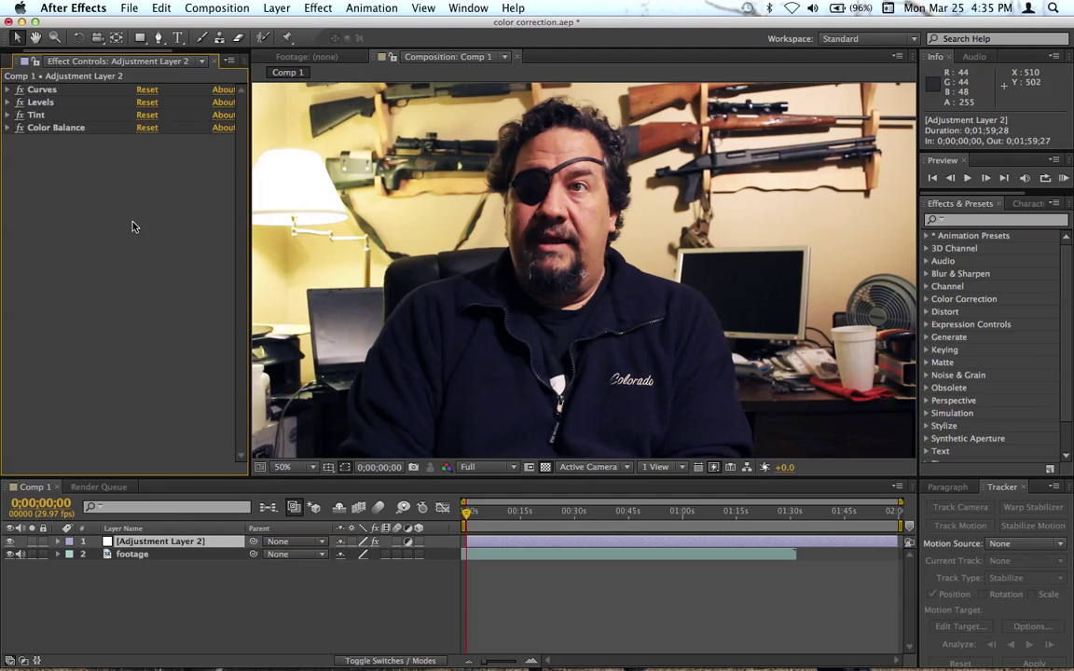
left_click(177, 583)
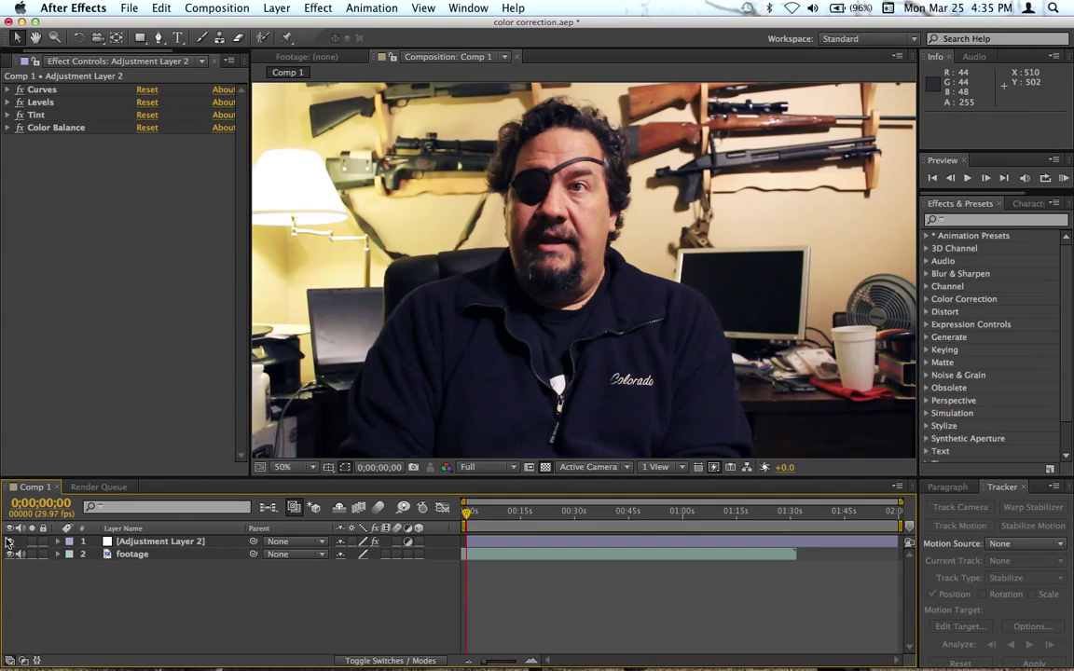
Toggle Adjustment Layer 2's visibility to compare the graded and original footage.
left_click(10, 541)
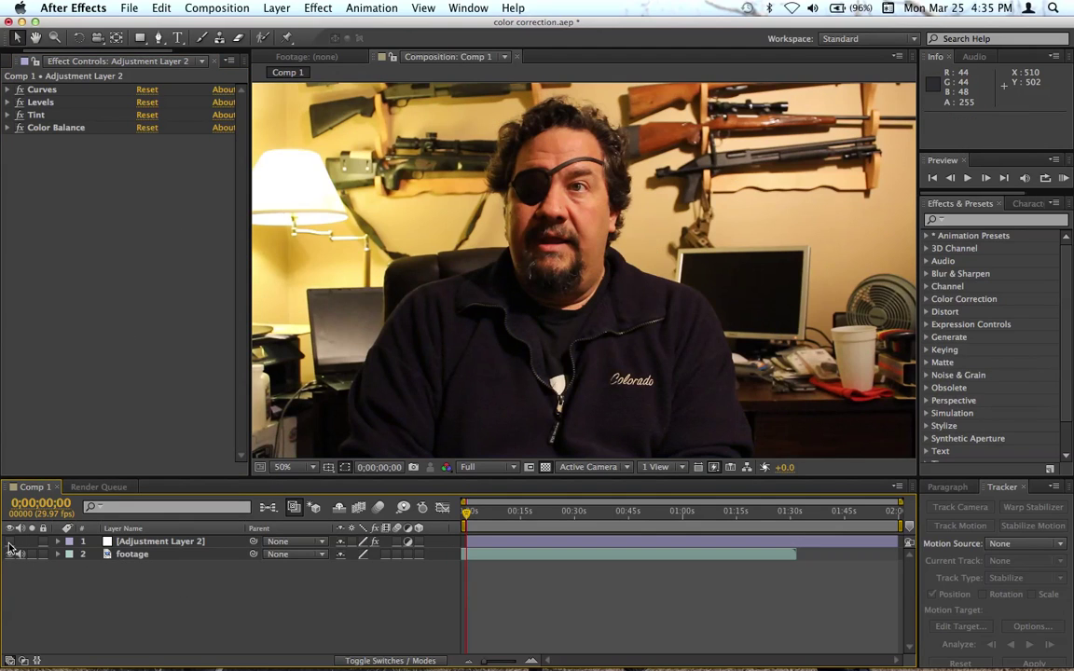
left_click(10, 542)
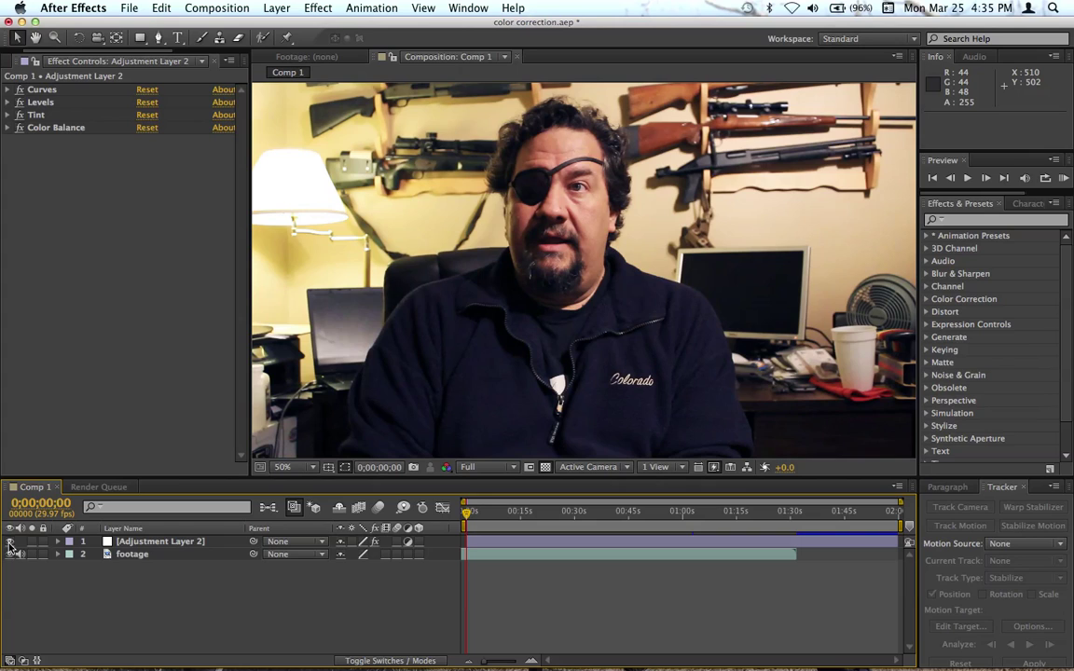
left_click(11, 542)
left_click(10, 542)
left_click(11, 541)
left_click(10, 542)
left_click(147, 293)
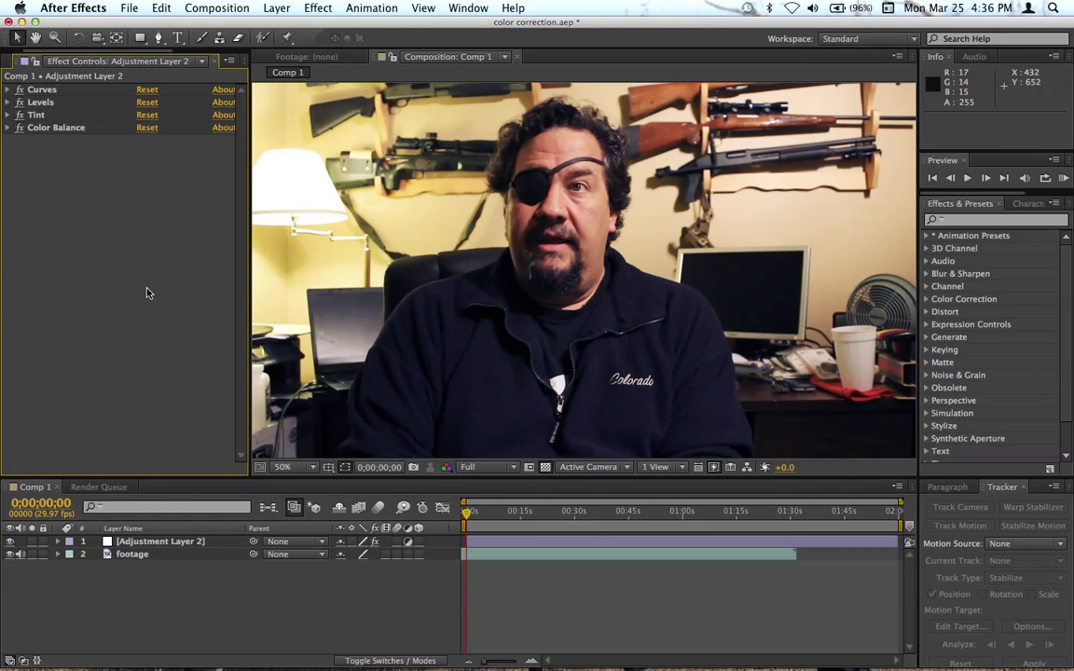
Select Adjustment Layer 2 and apply CC Toner from Color Correction.
left_click(317, 9)
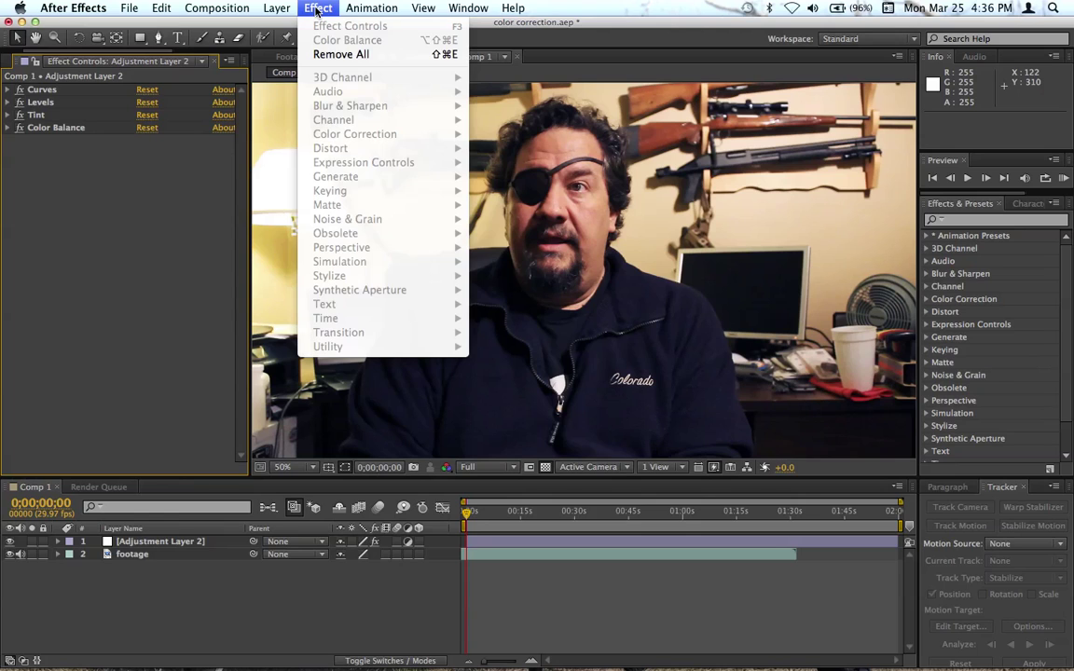
key("Escape")
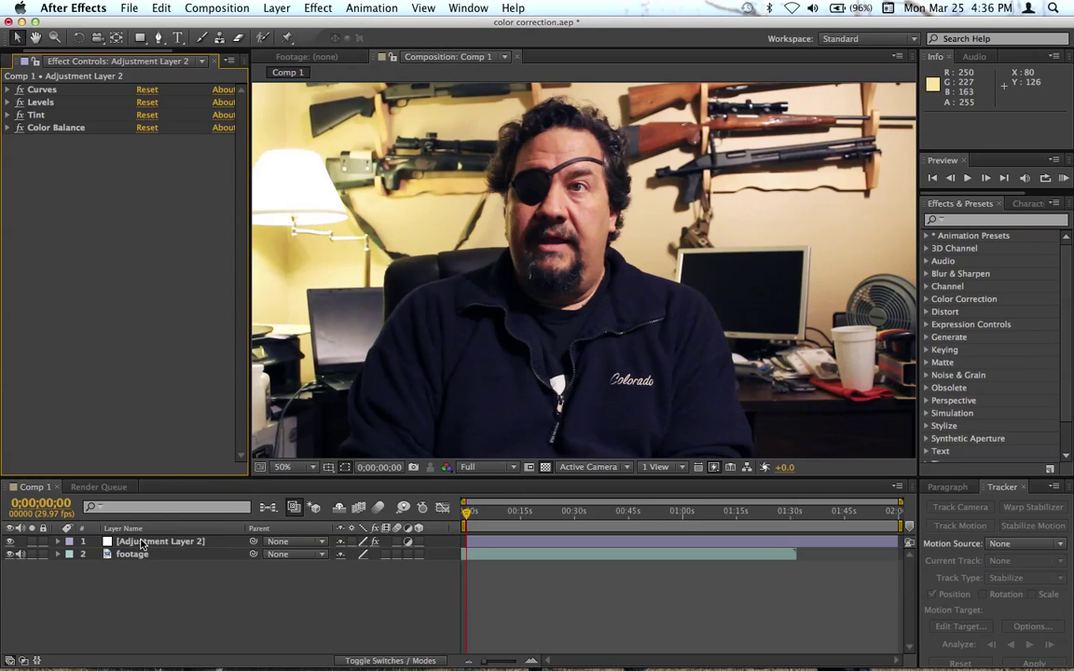
left_click(266, 160)
left_click(318, 8)
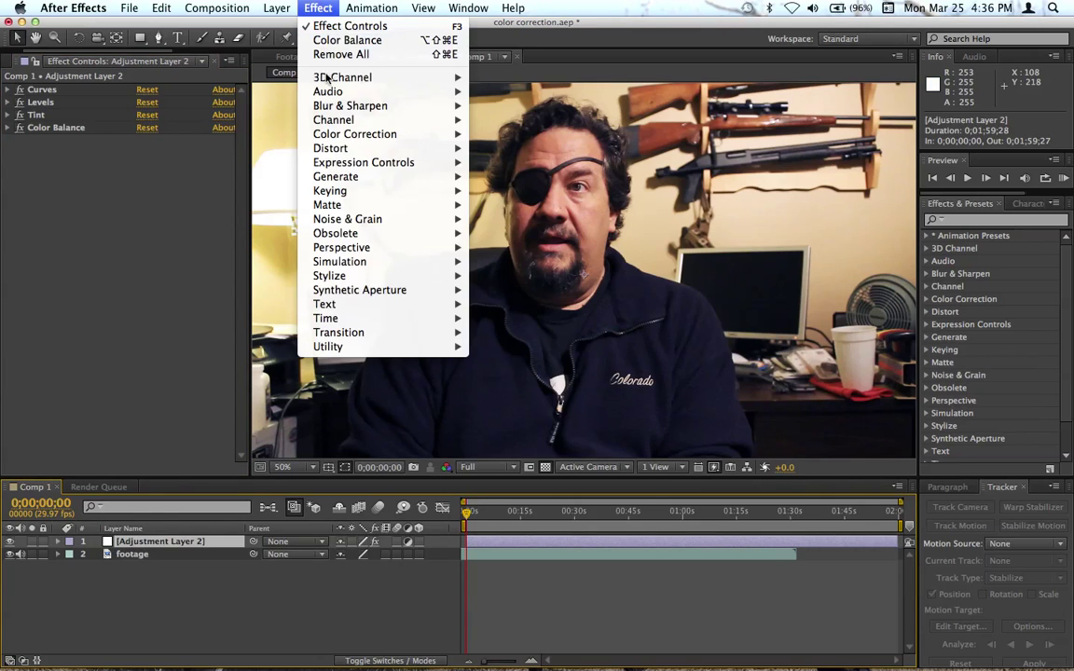
mouse_move(357, 138)
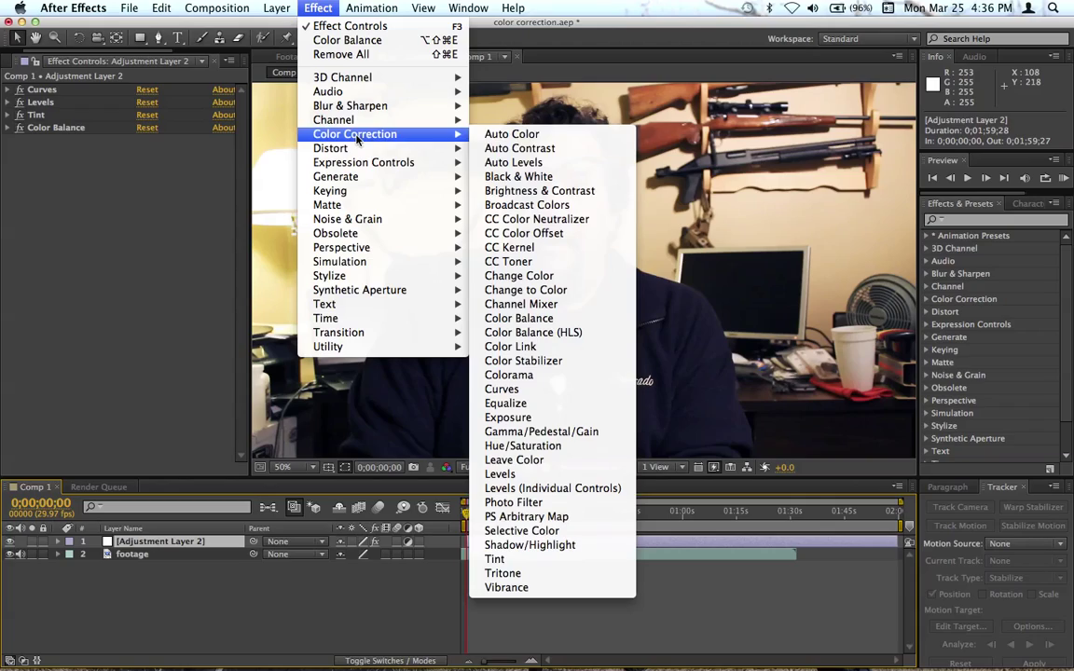
left_click(532, 262)
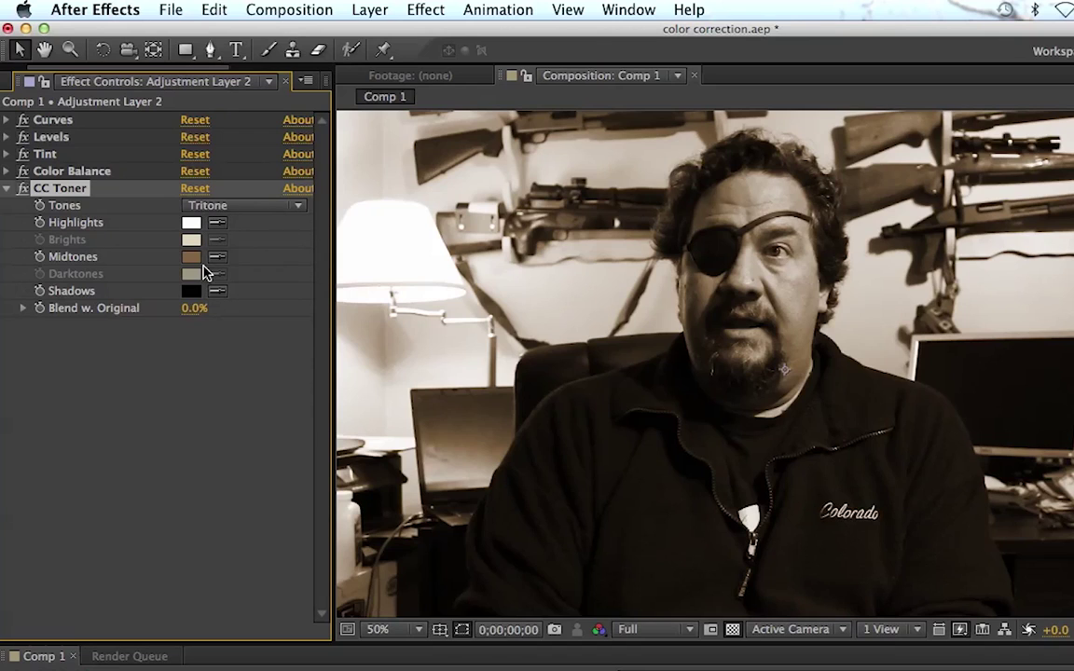
Keep CC Toner on Tritone and set its Highlights to a light orange.
left_click(224, 206)
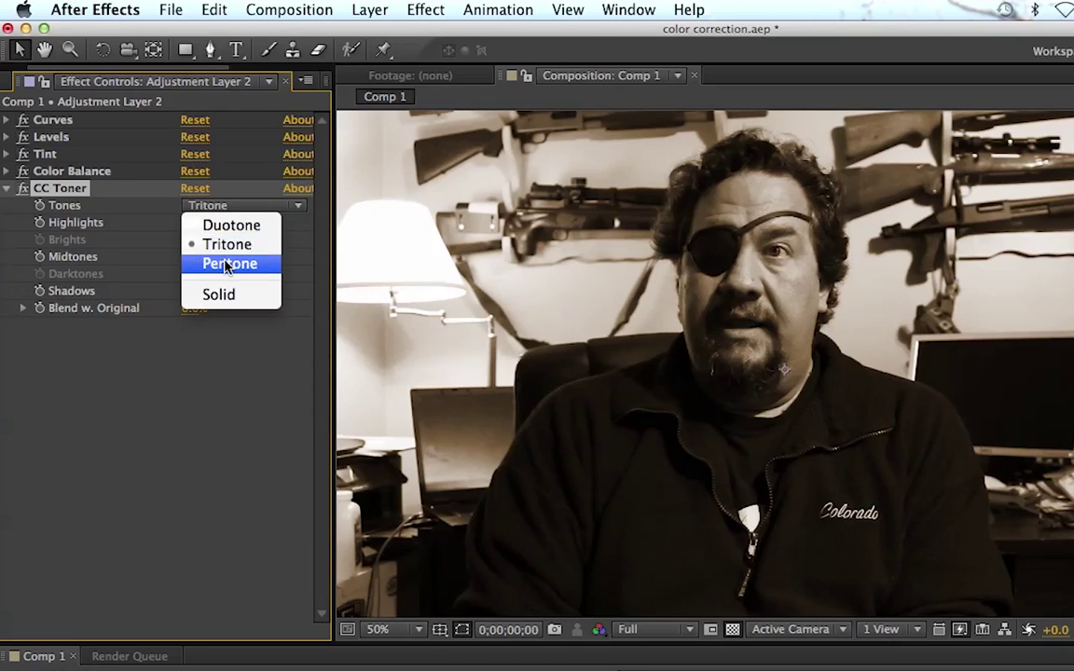
left_click(188, 345)
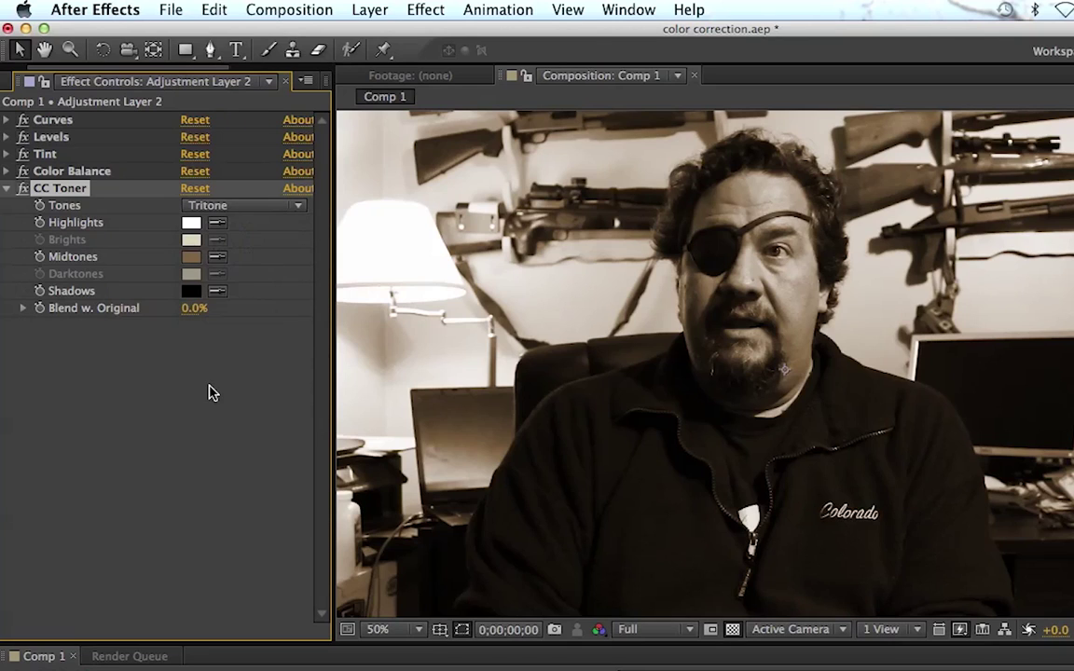
left_click(191, 227)
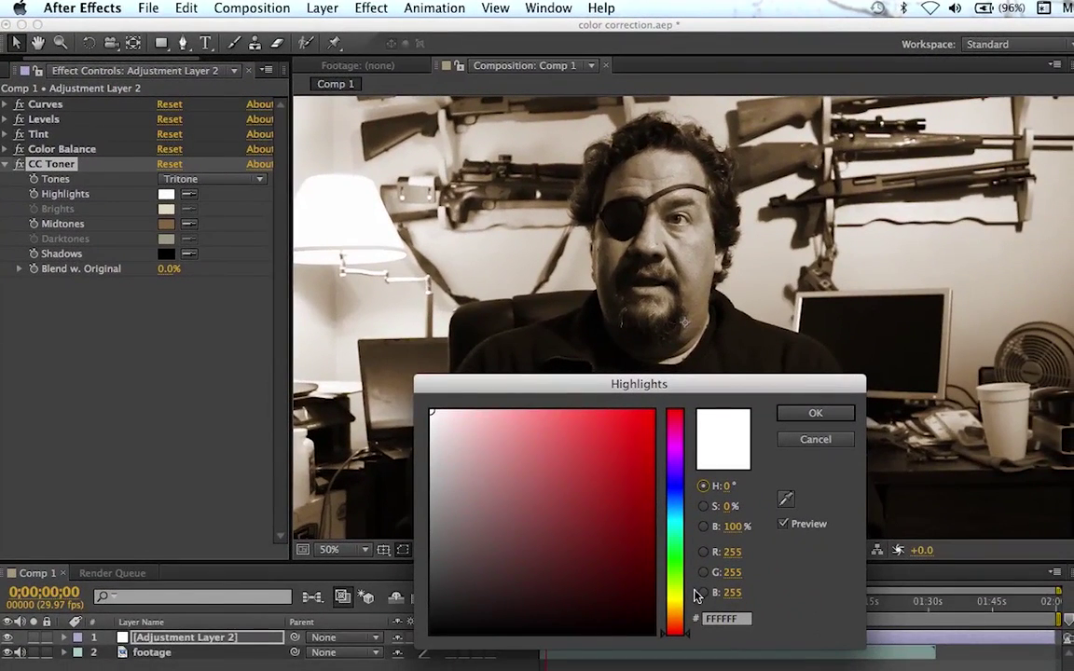
left_click_drag(678, 602, 678, 620)
left_click(542, 419)
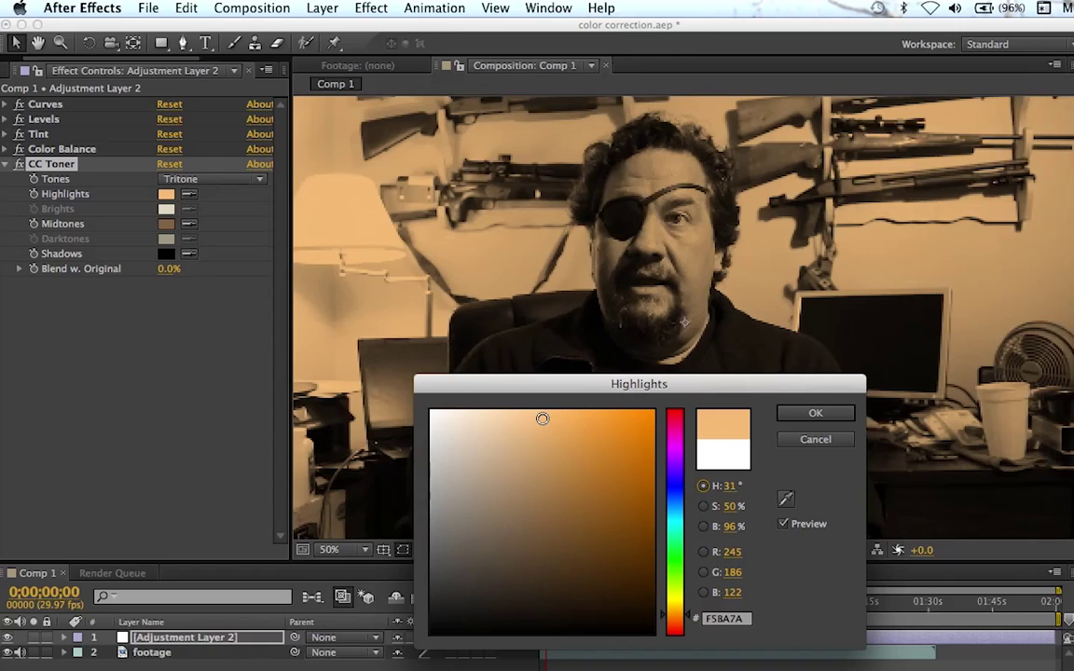
left_click(813, 414)
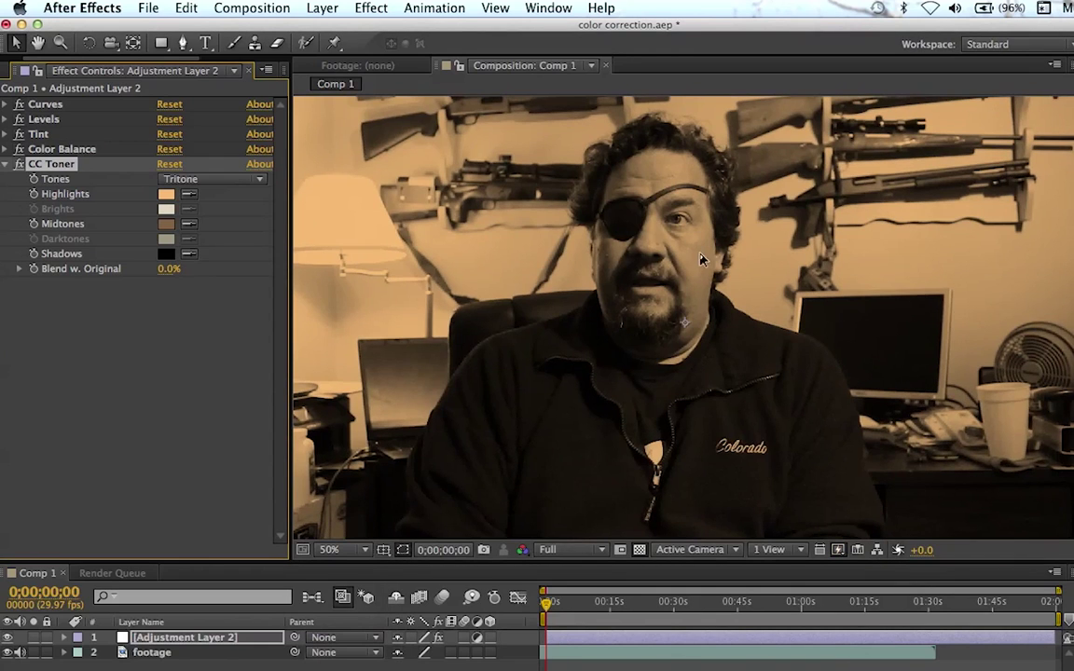
Set the toner's Midtones to blue (#47829E) and Shadows to mid-dark green (#276F4A).
left_click(168, 224)
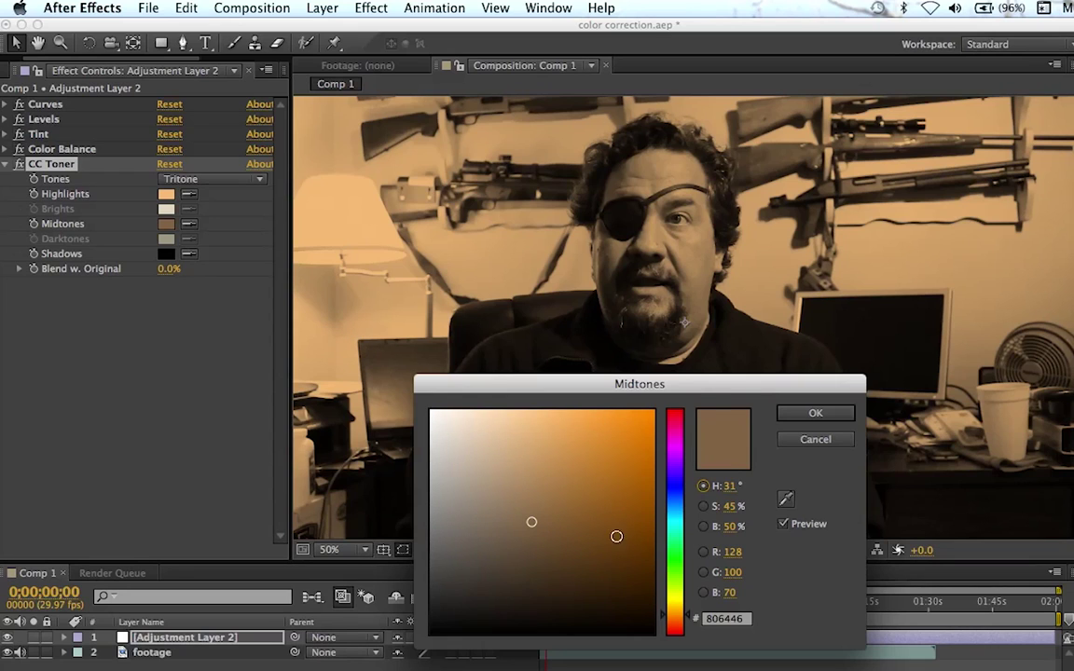
left_click_drag(678, 526, 678, 512)
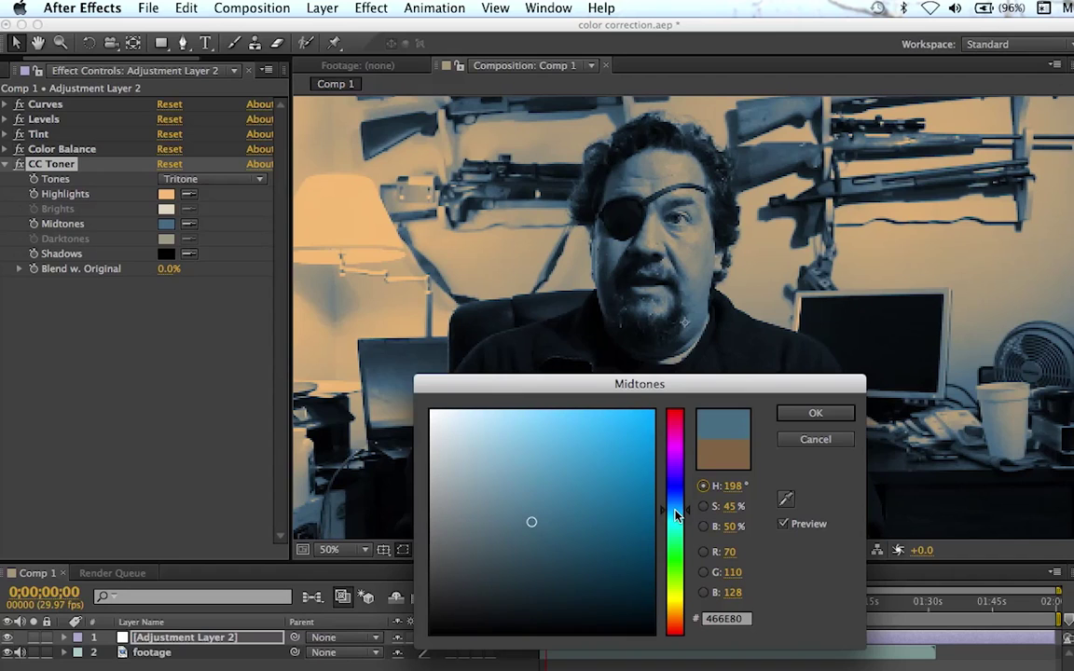
left_click(790, 413)
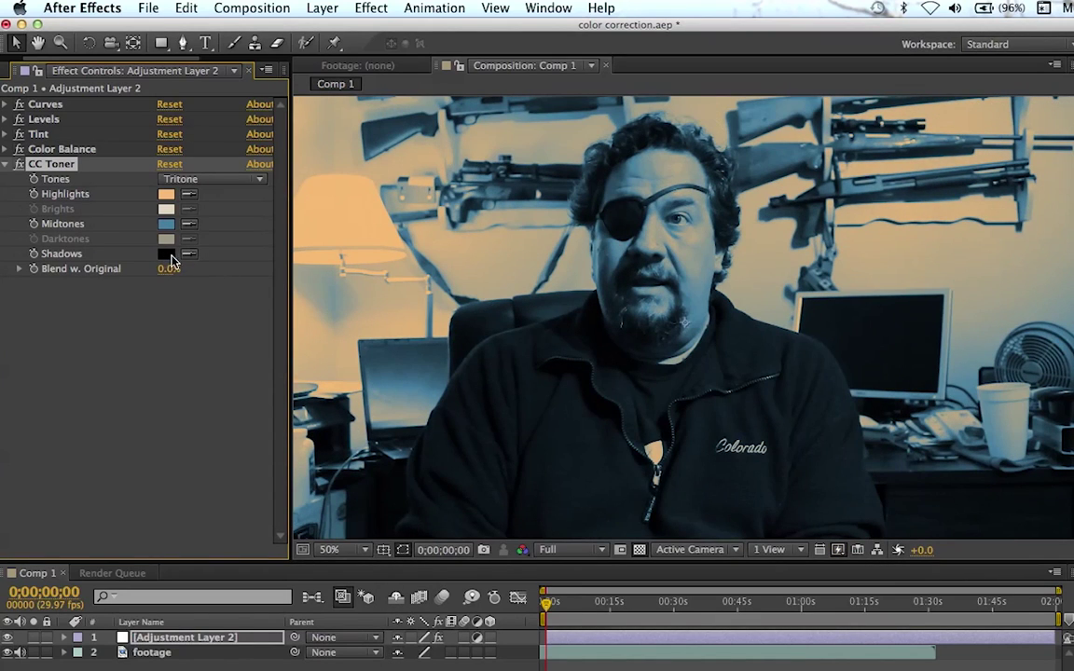
left_click(168, 256)
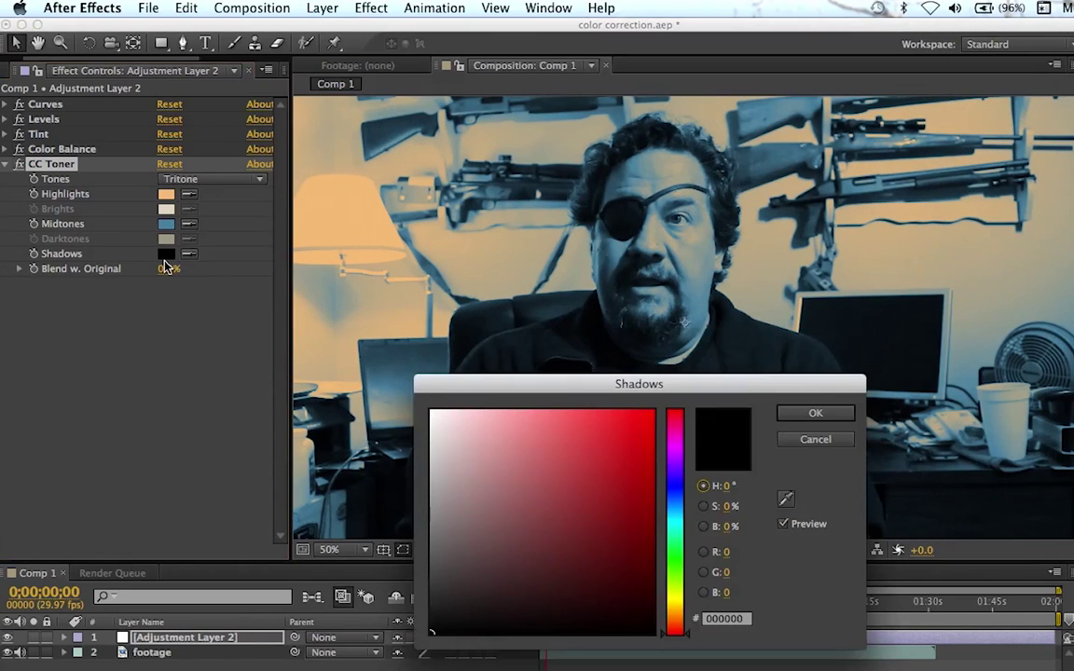
left_click(678, 557)
left_click_drag(680, 559, 681, 545)
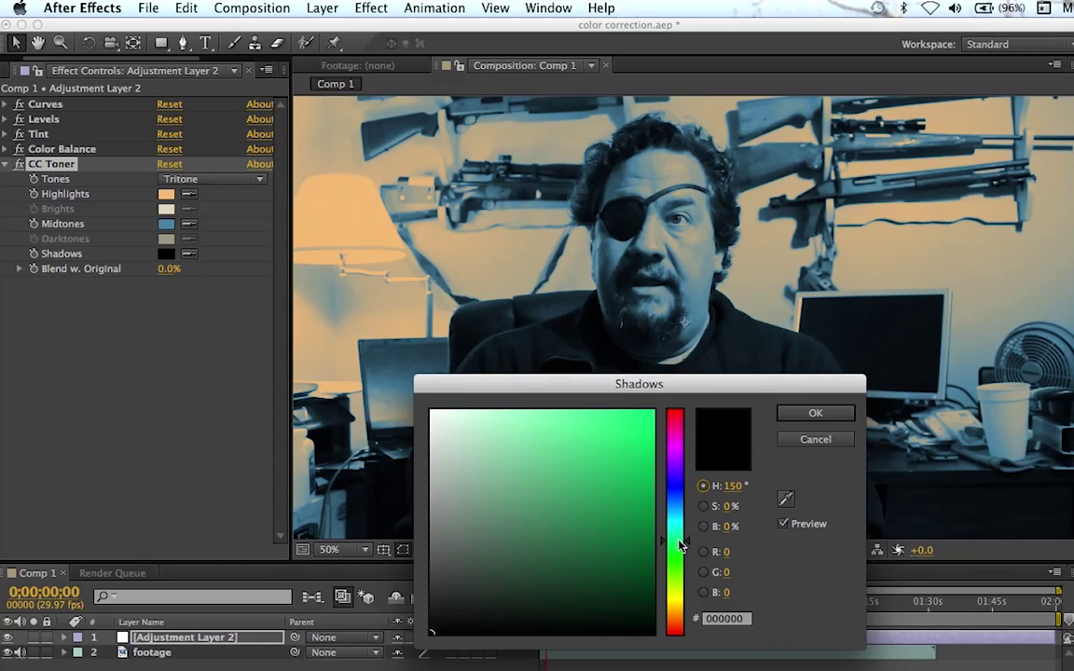
left_click(576, 537)
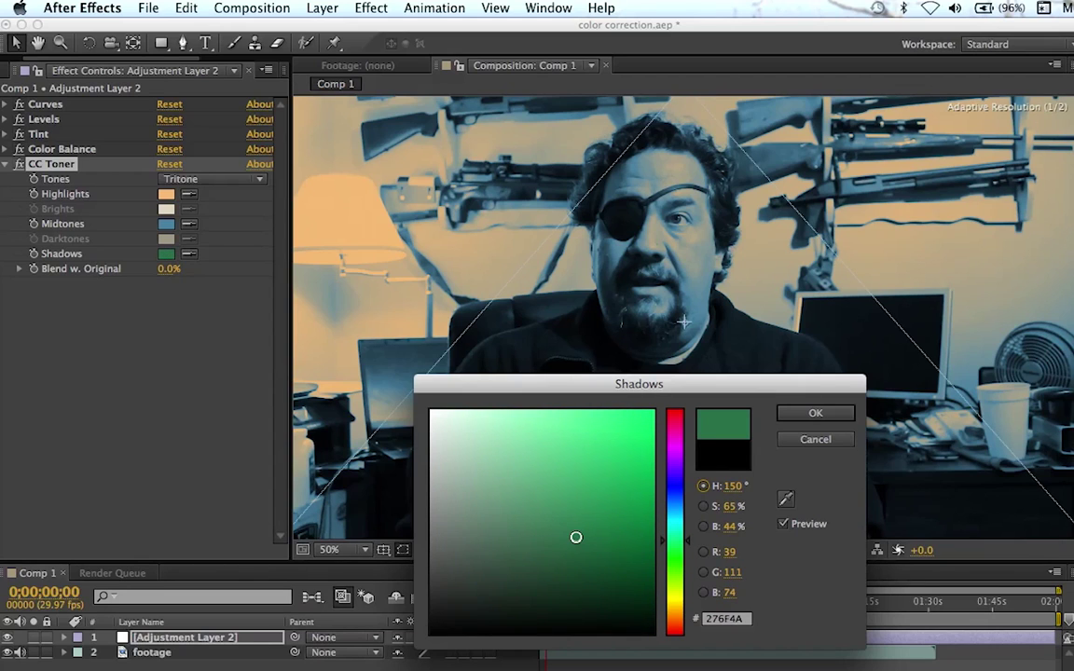
left_click(793, 418)
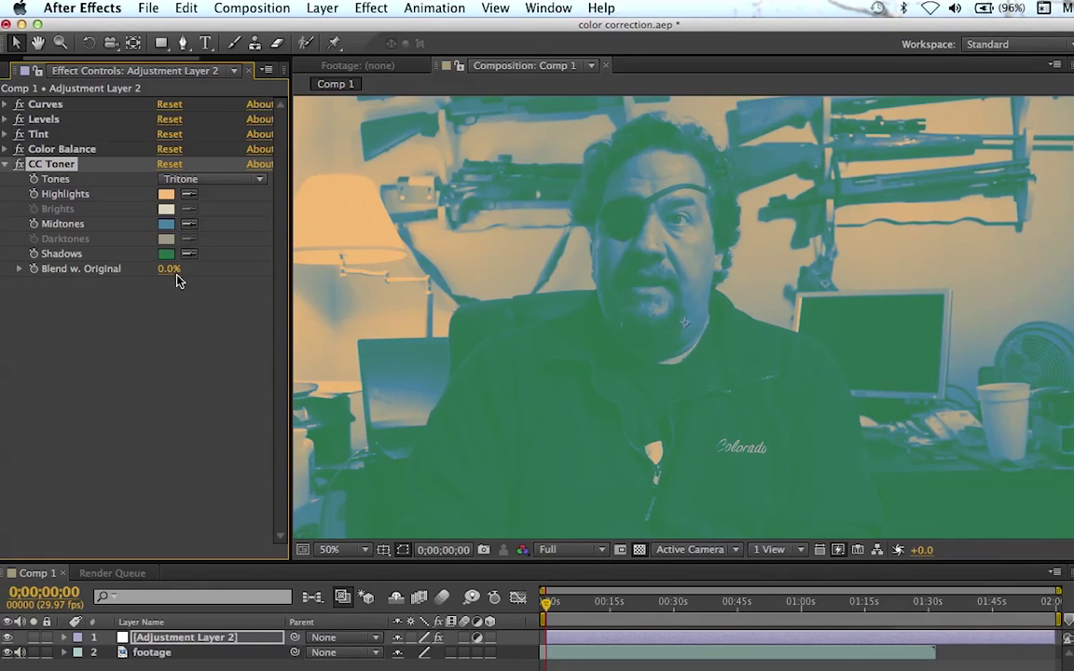
Set CC Toner's Blend w. Original to 78% and toggle the toner to compare.
left_click_drag(168, 272, 242, 280)
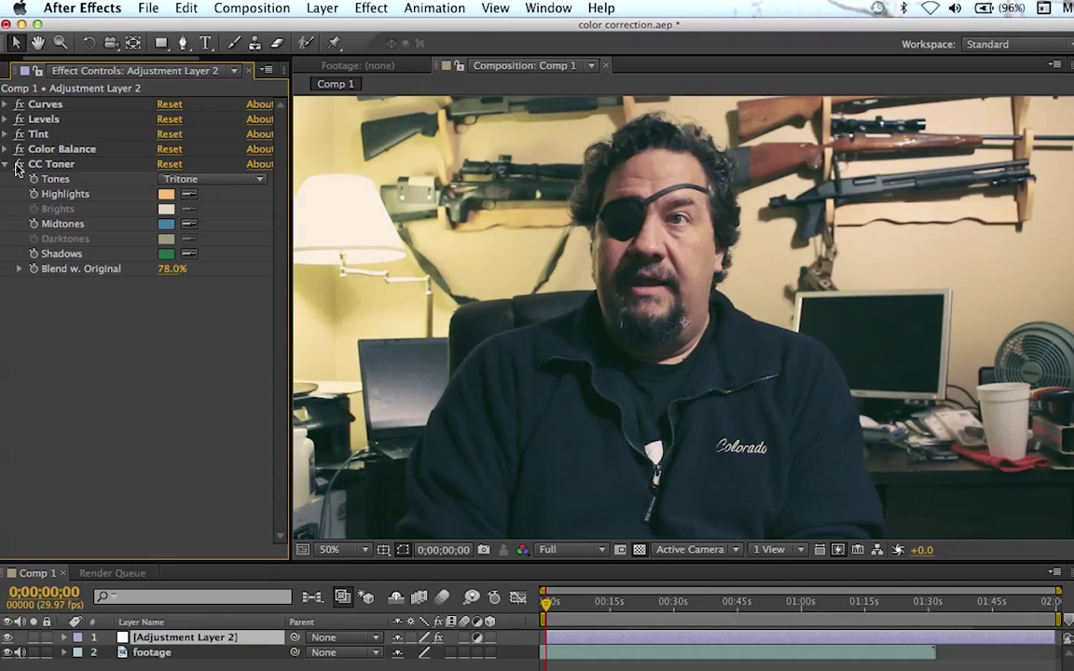
left_click(19, 164)
left_click(18, 164)
left_click(19, 164)
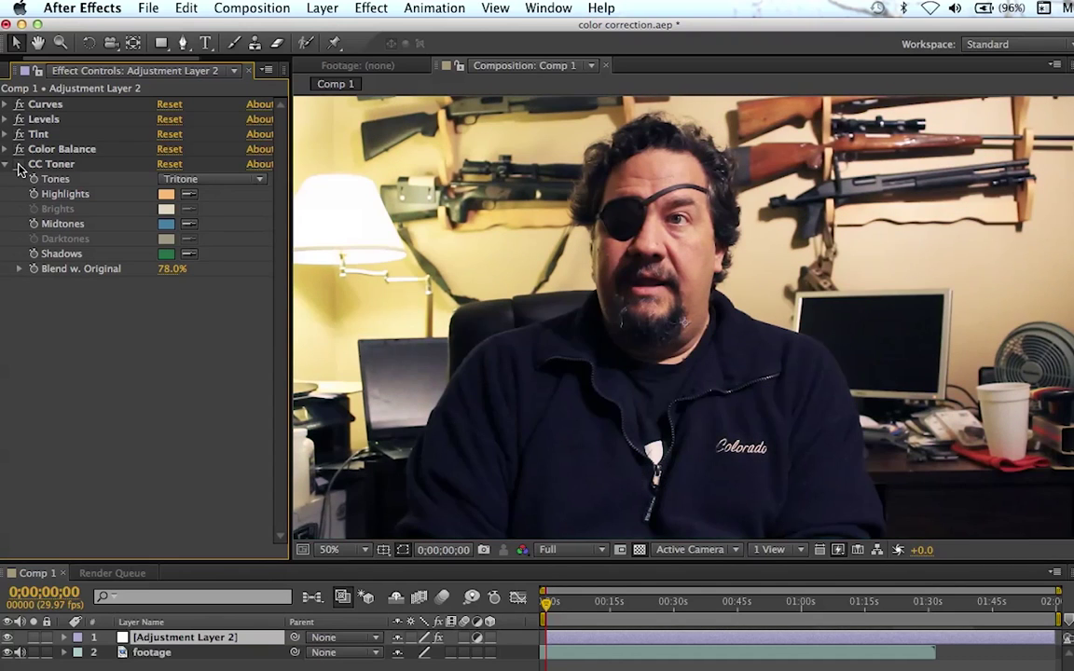
left_click(18, 164)
left_click(18, 164)
left_click(180, 179)
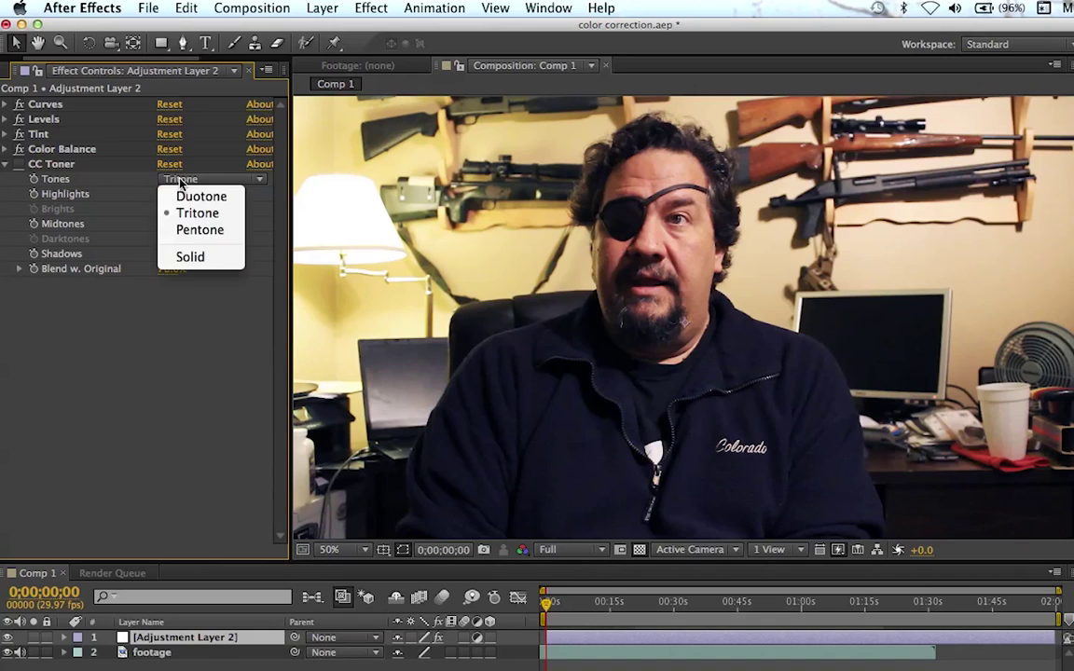
Set CC Toner's Darktones to blue (#3A5E9F) in Pentone mode.
left_click(188, 230)
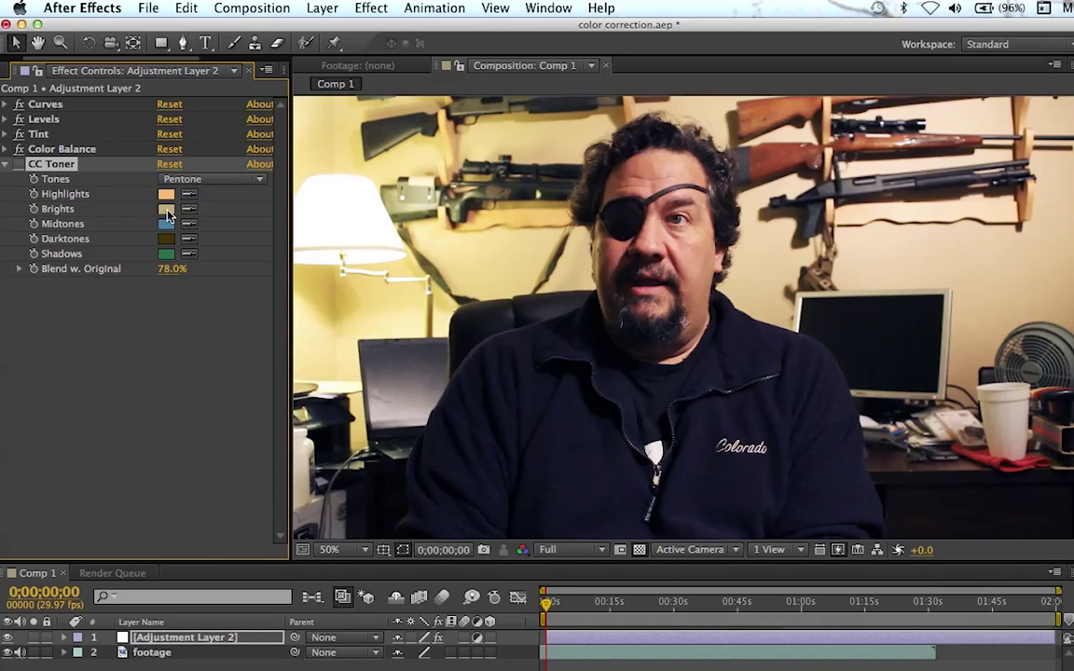
left_click(166, 238)
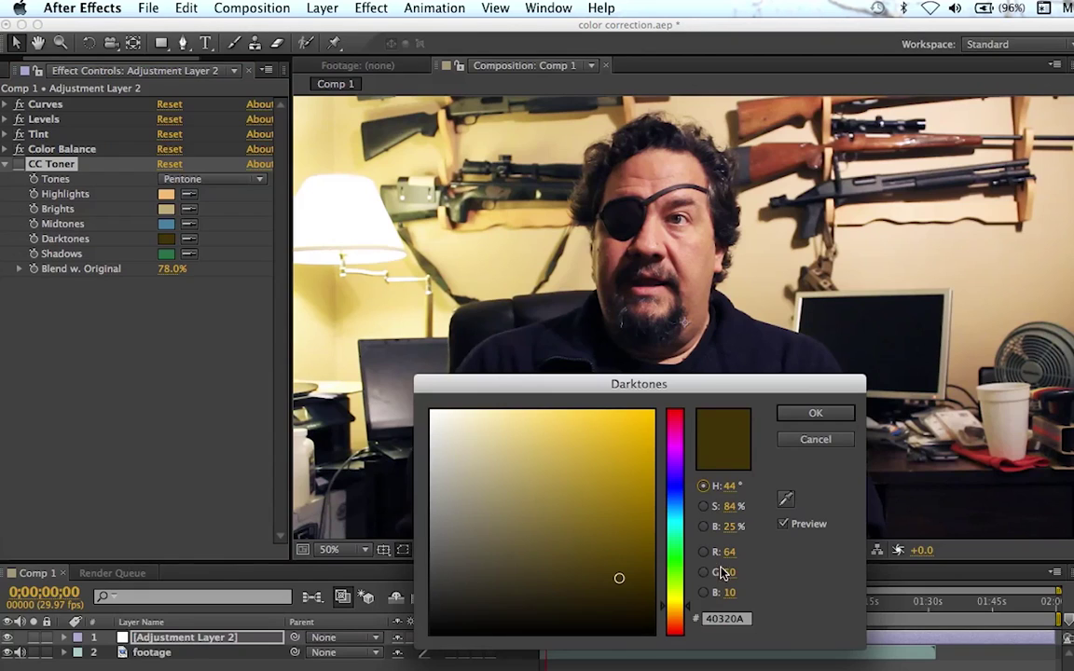
left_click_drag(680, 550, 678, 500)
left_click(579, 516)
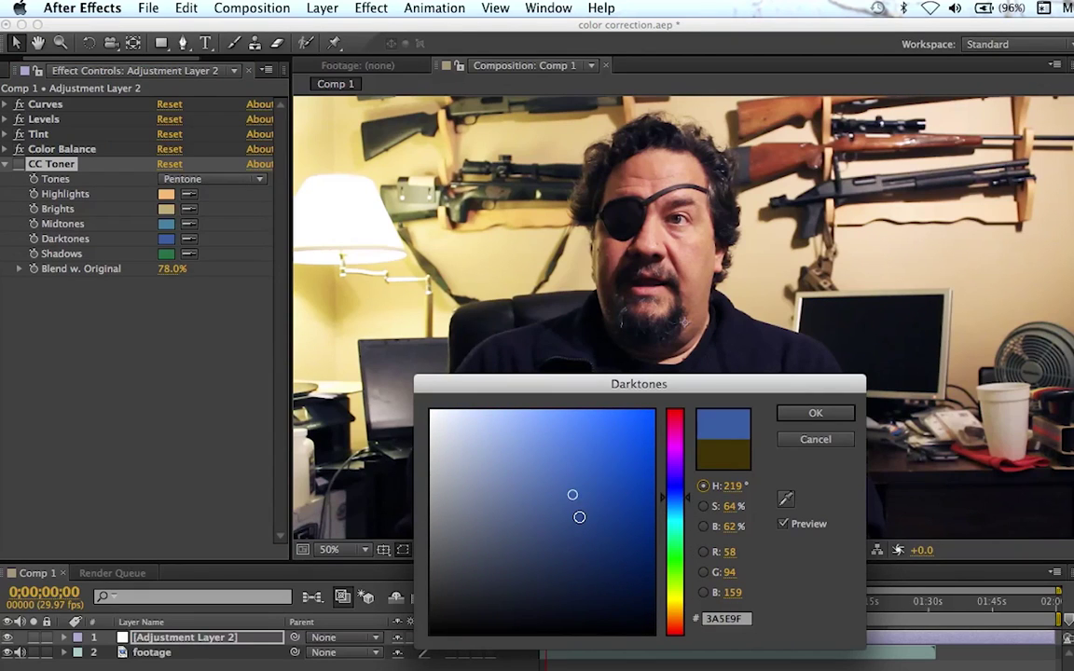
left_click(578, 516)
left_click(823, 421)
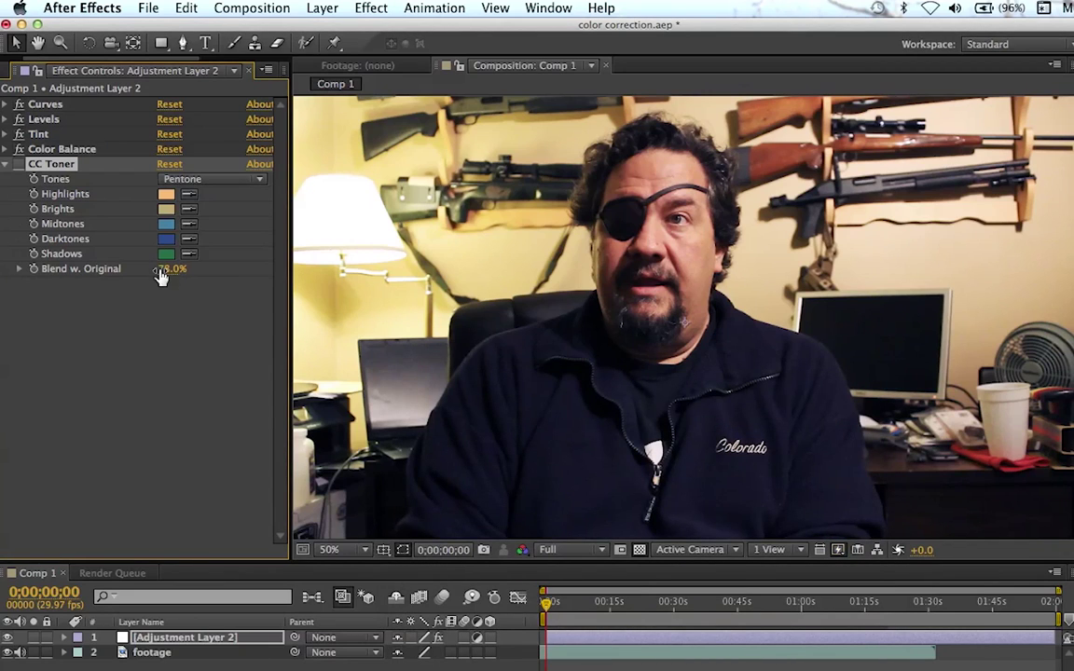
left_click(18, 164)
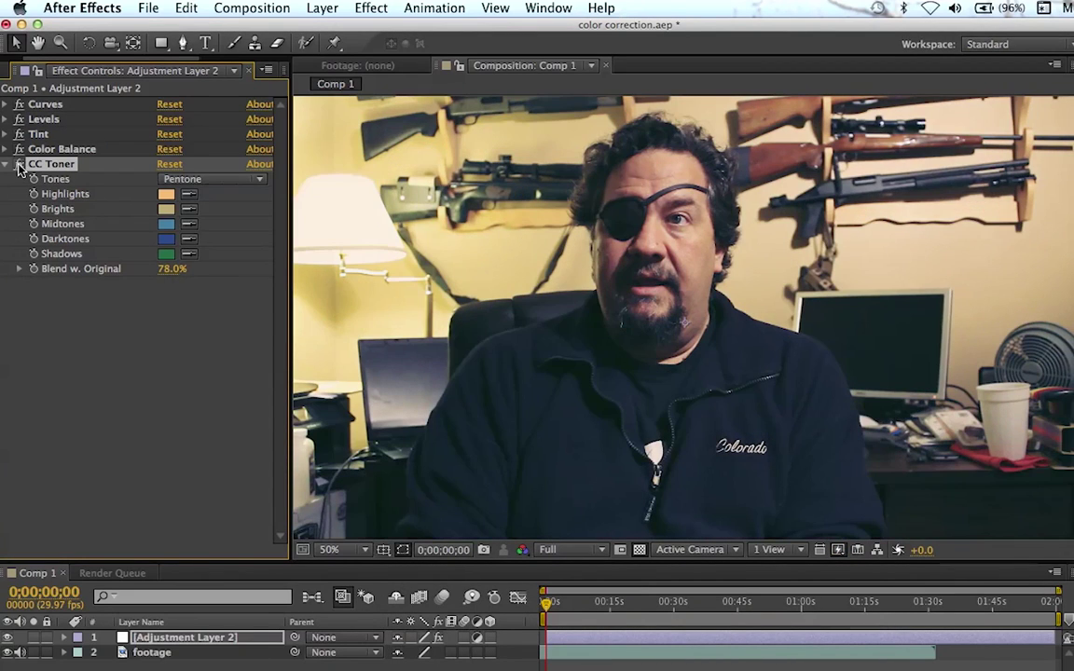
left_click(18, 164)
left_click(19, 164)
left_click(19, 164)
left_click(19, 164)
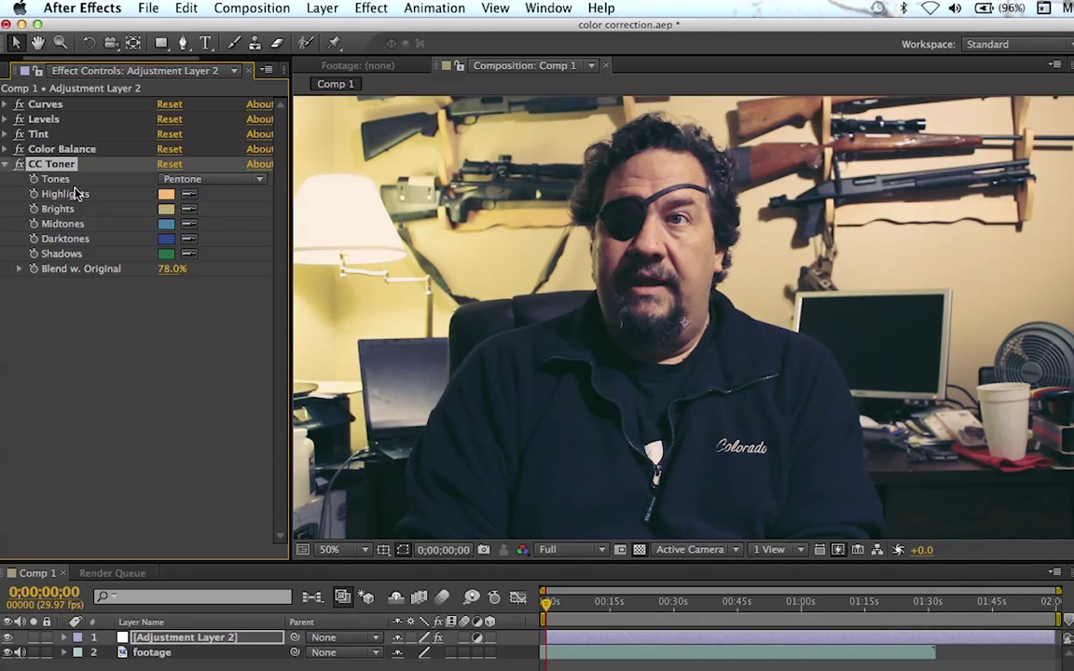
left_click(18, 164)
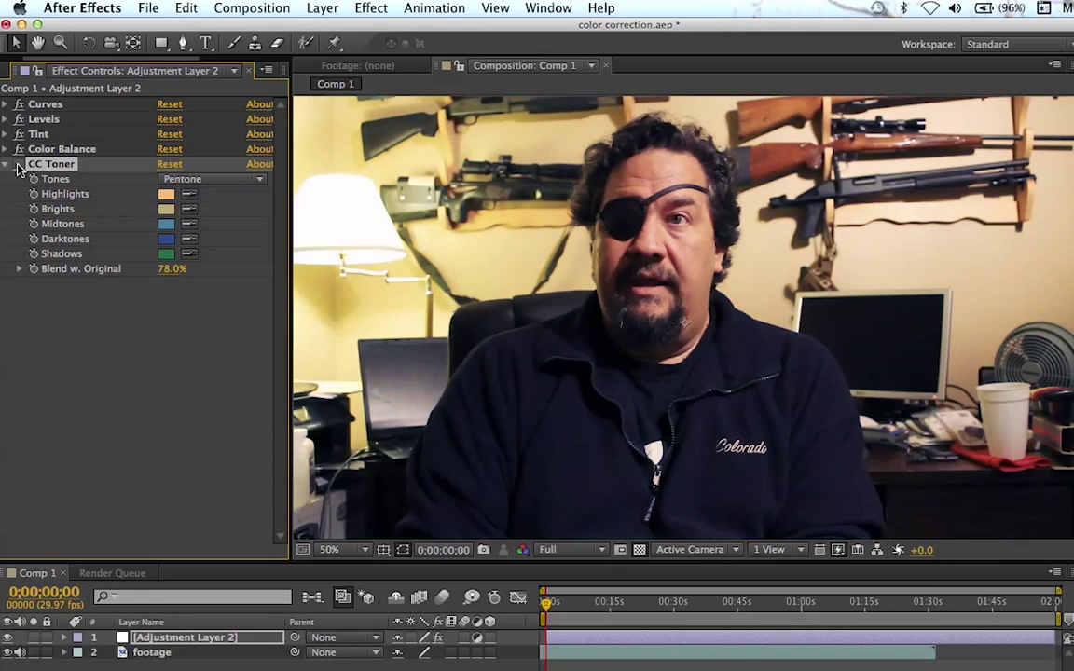
left_click(19, 165)
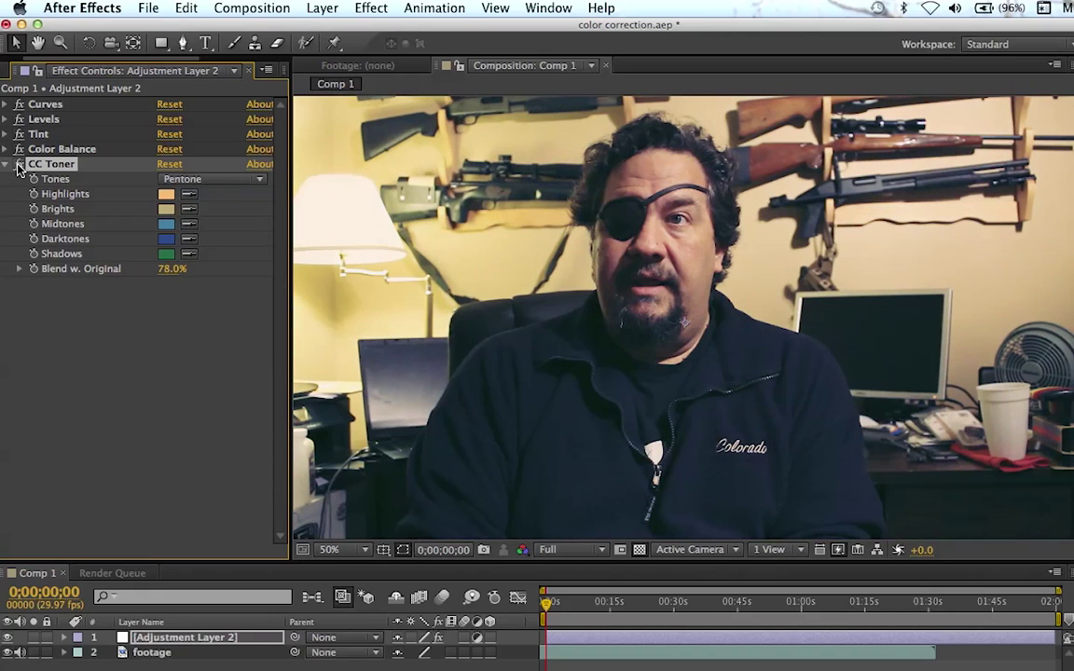